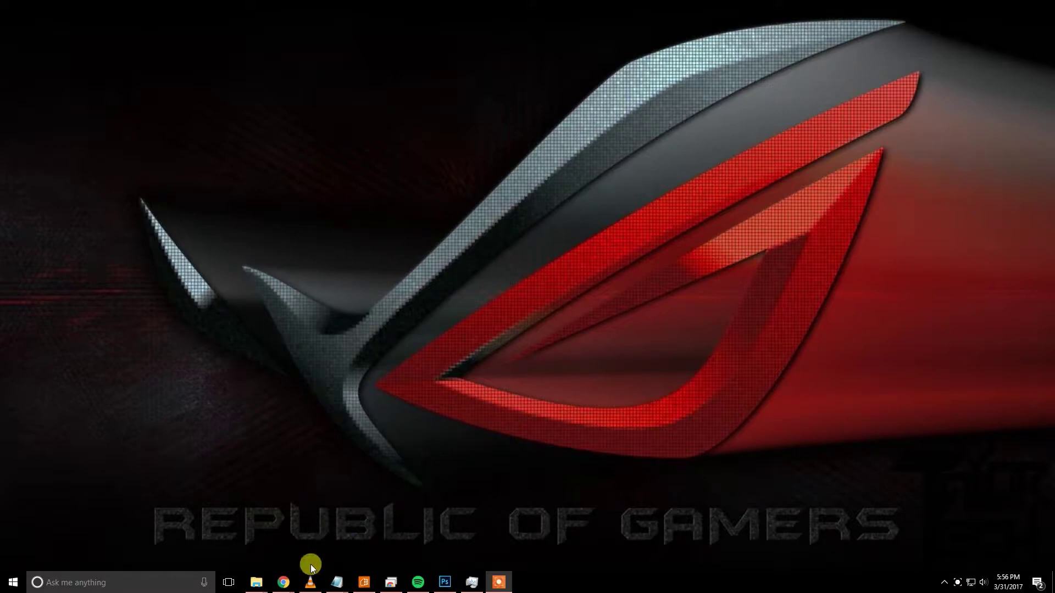
Play the final s3.amazonaws.com clip in the VLC playlist, then minimize VLC.
click(306, 583)
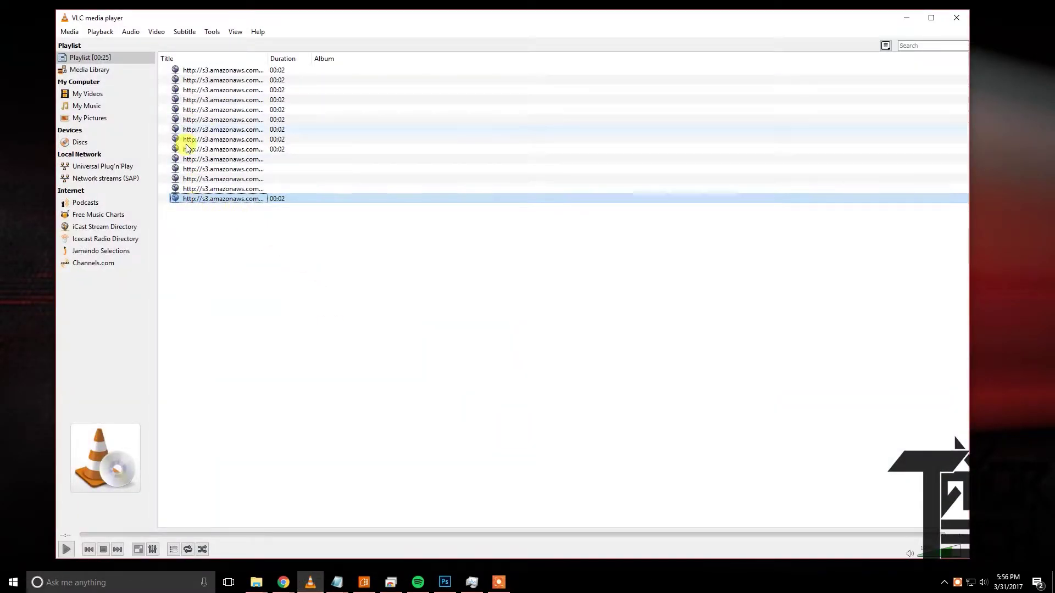
double_click(236, 200)
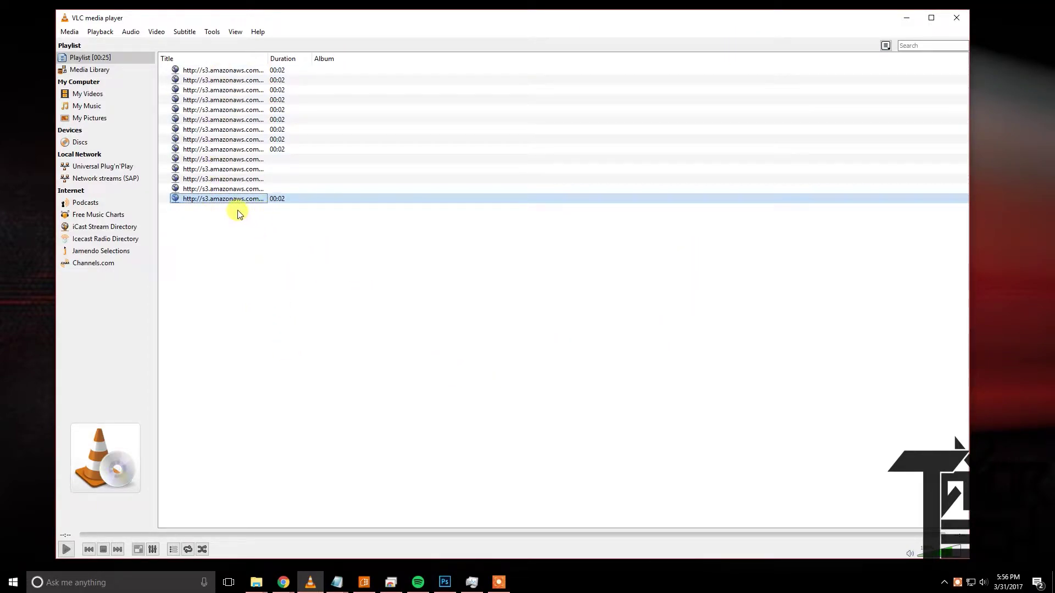
click(907, 19)
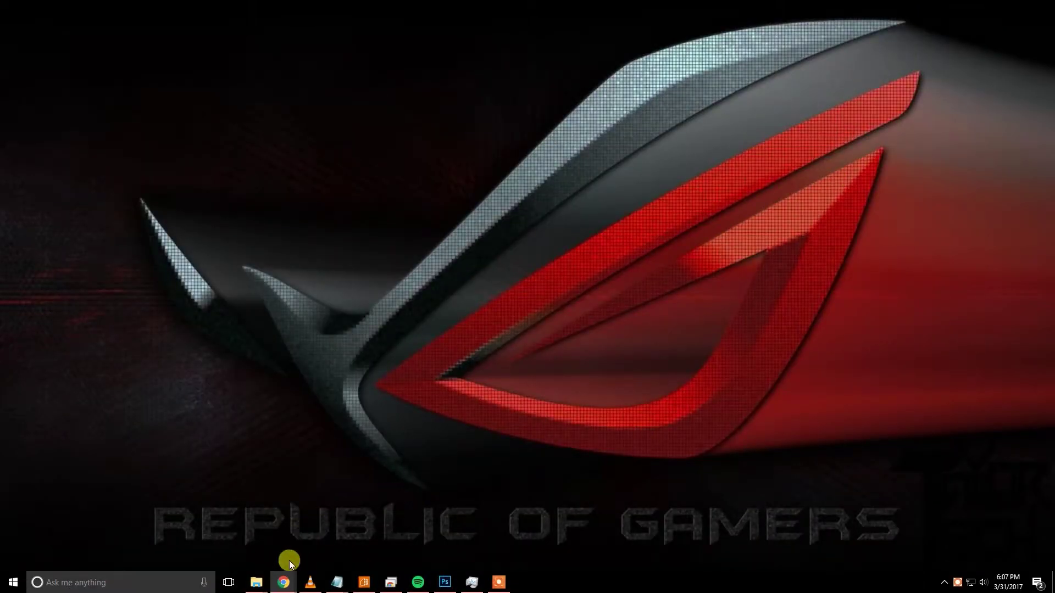
Sign in to the SmartThings IDE and open the My SmartApps GitHub repository settings.
mouse_move(283, 582)
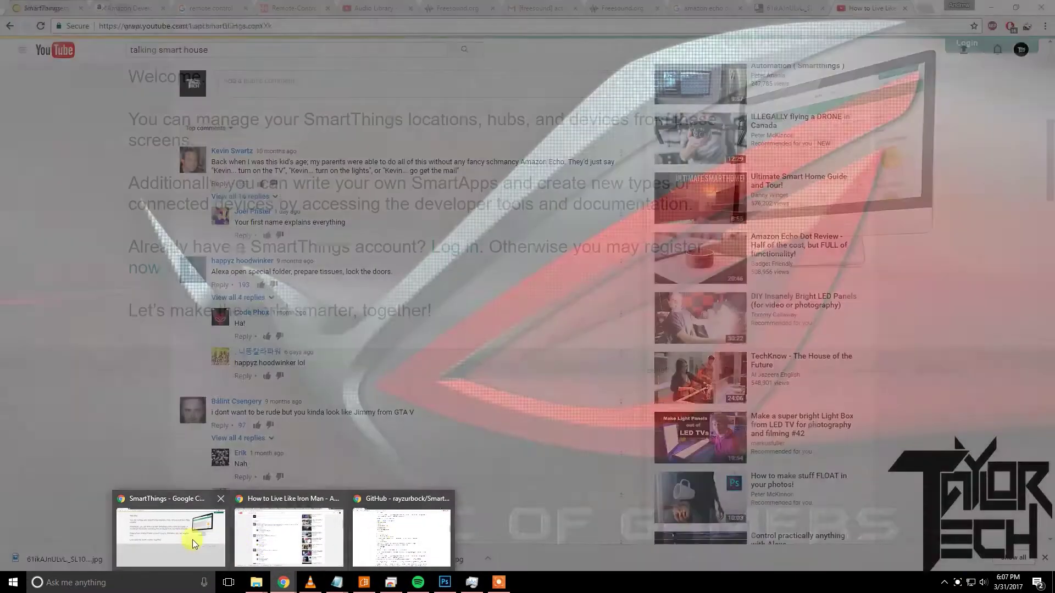
click(192, 540)
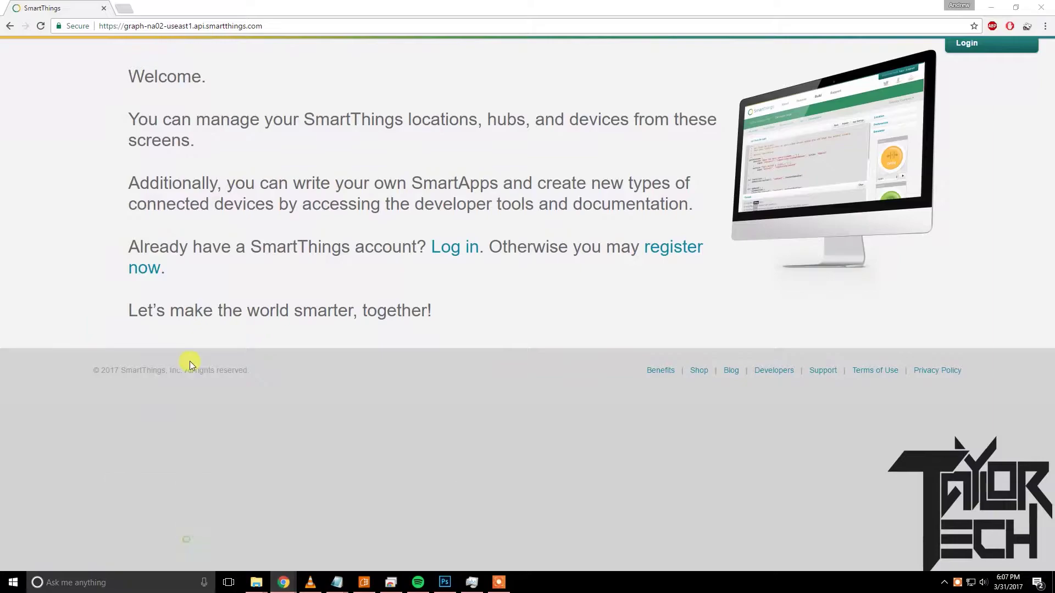
click(457, 249)
click(406, 154)
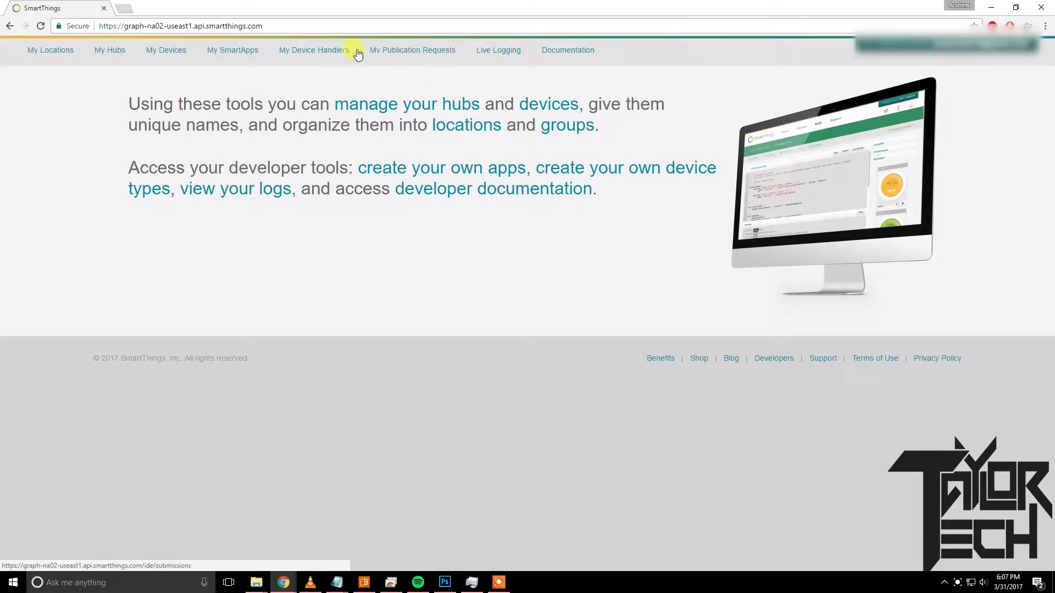
click(240, 52)
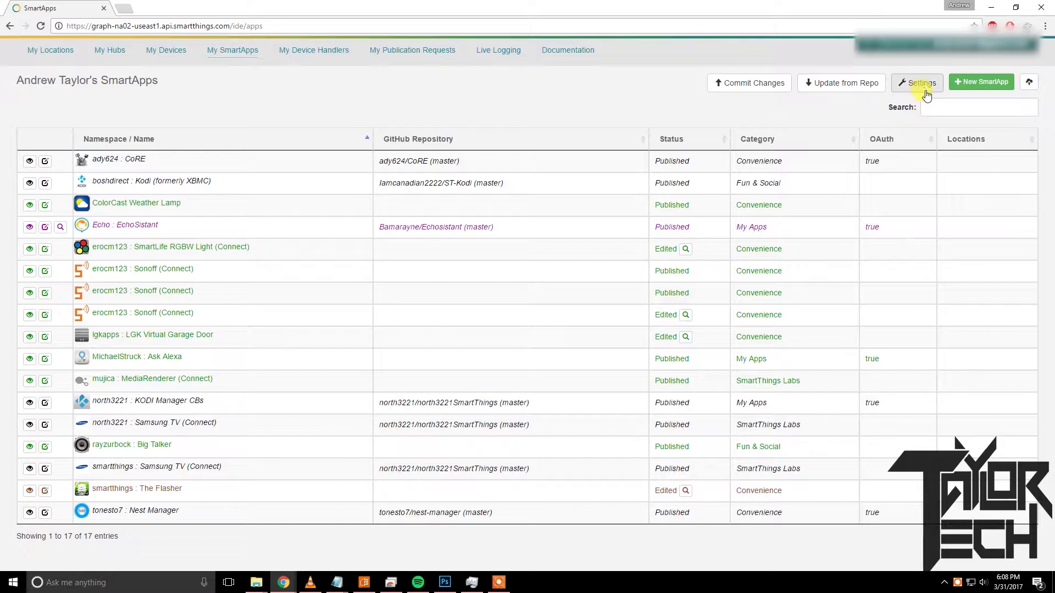
click(923, 84)
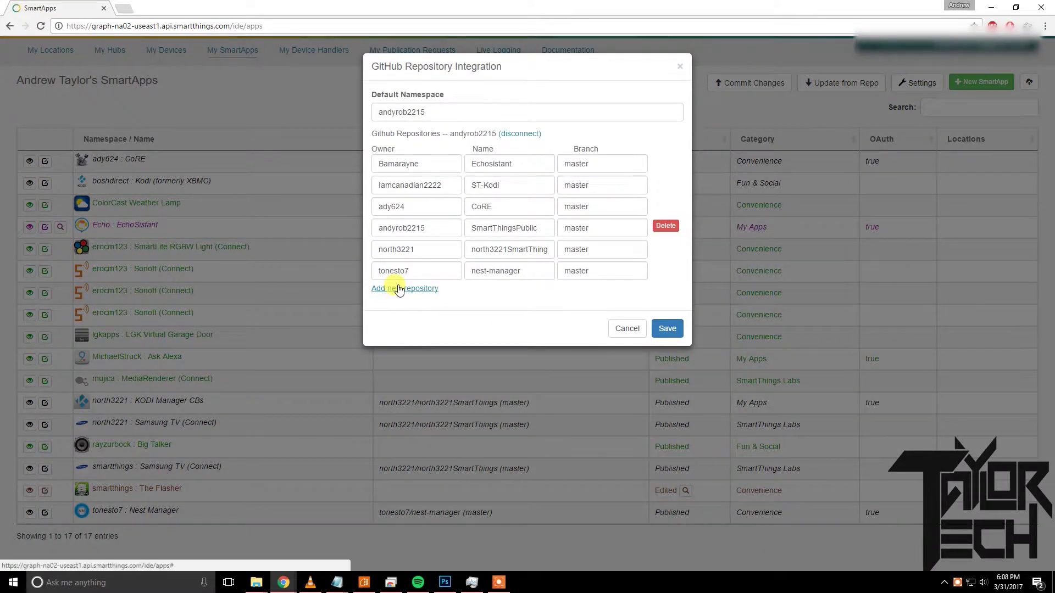
Add a repository row with the owner's GitHub username, Smartthings-Bigtalker, branch master, and save it.
click(395, 288)
drag(423, 294, 360, 291)
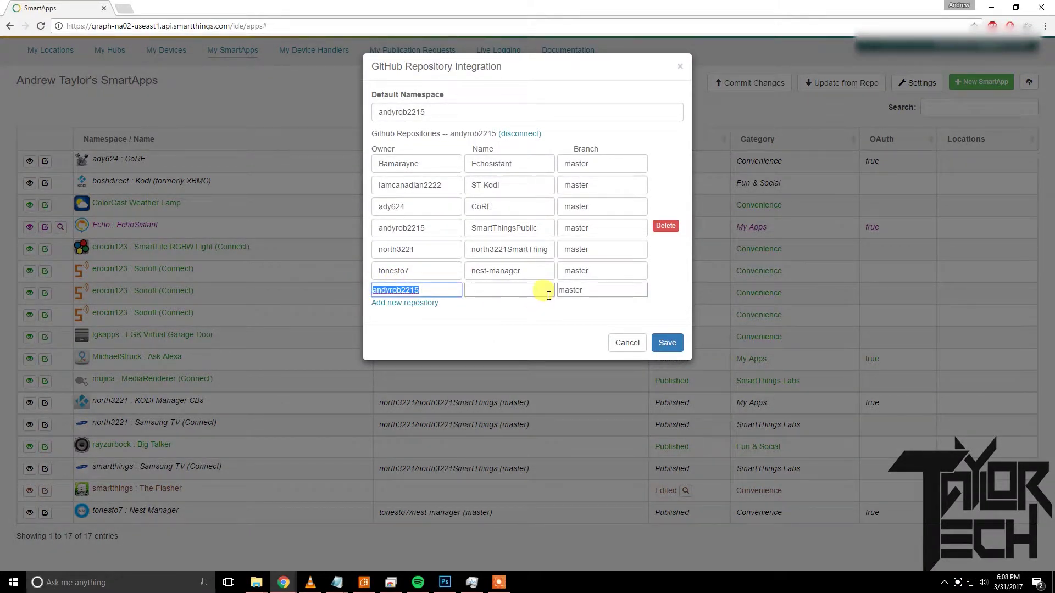
key(BackSpace)
double_click(572, 289)
key(BackSpace)
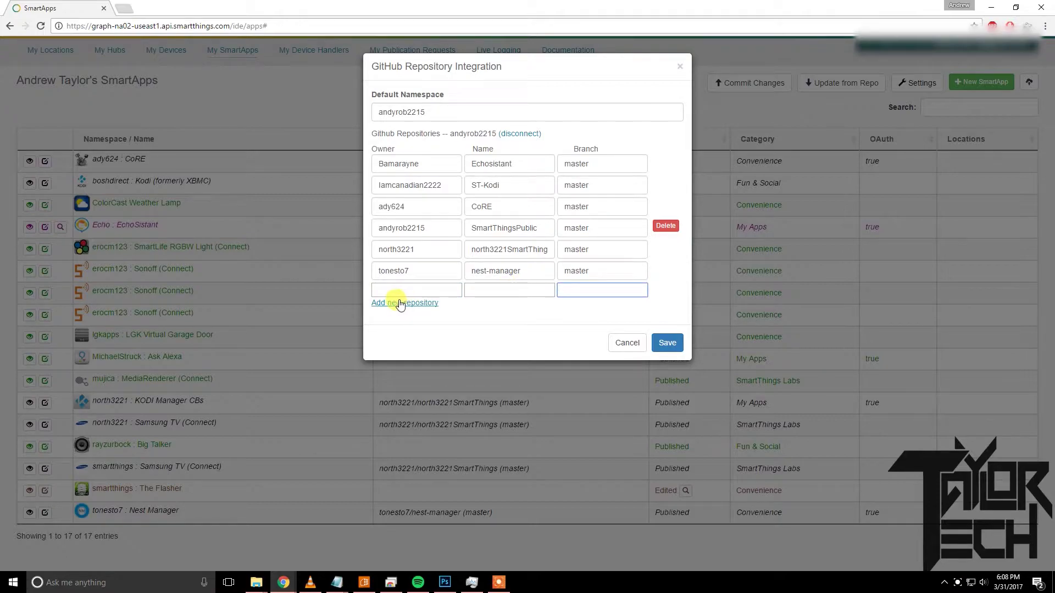
click(404, 292)
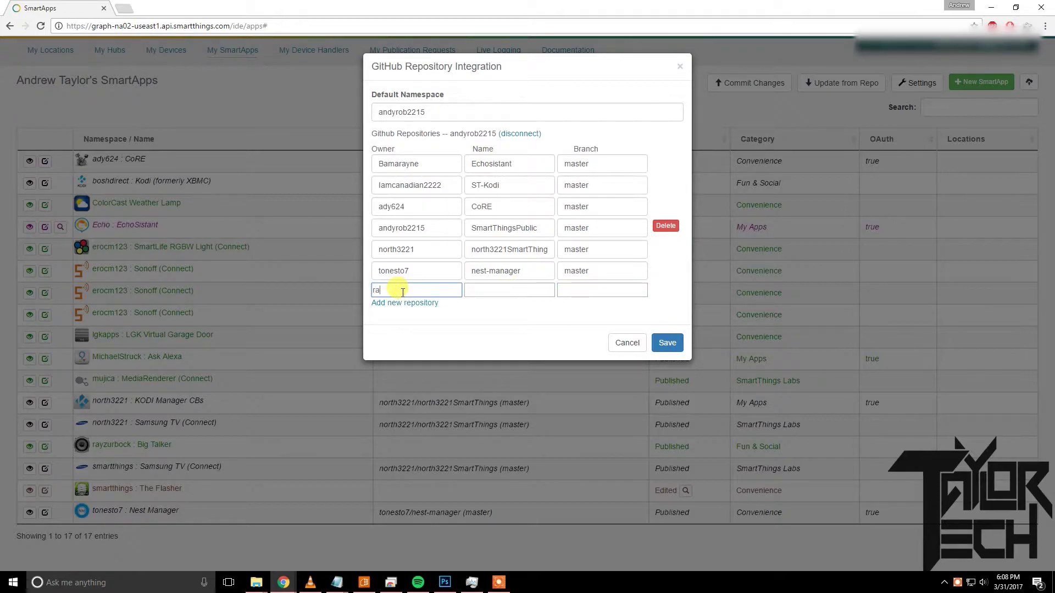
text(rayzurbock)
key(Tab)
text(S)
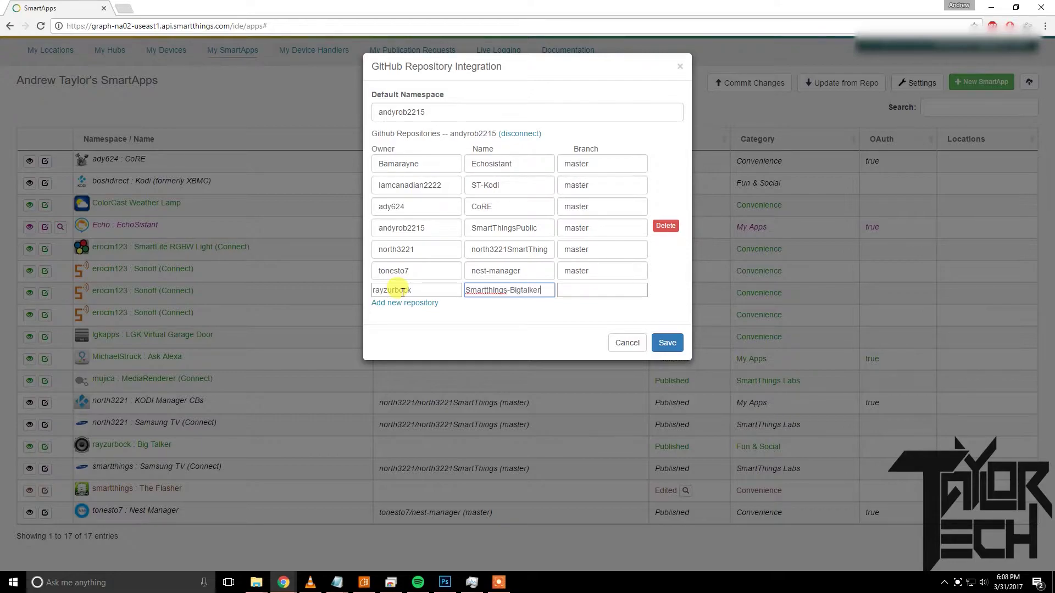
key(Tab)
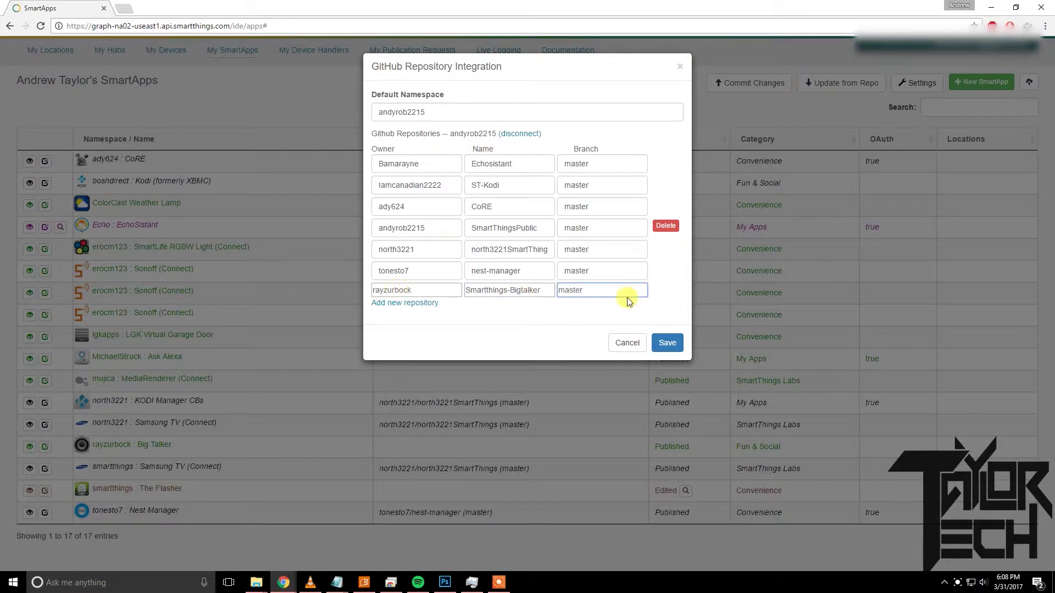
click(668, 344)
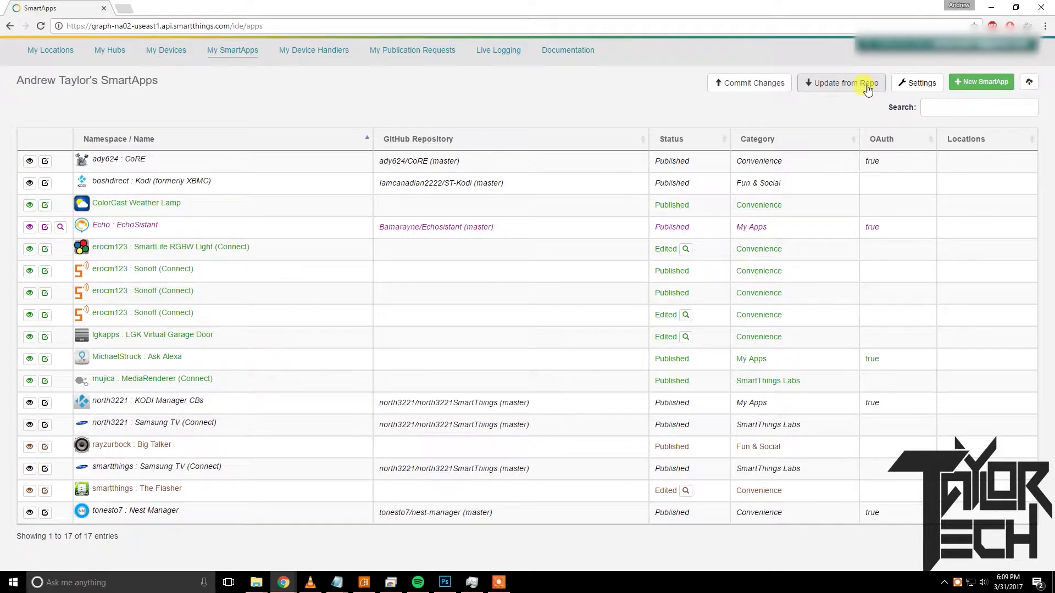
Update Big Talker from the Smartthings-Bigtalker (master) repository with Publish ticked.
click(867, 88)
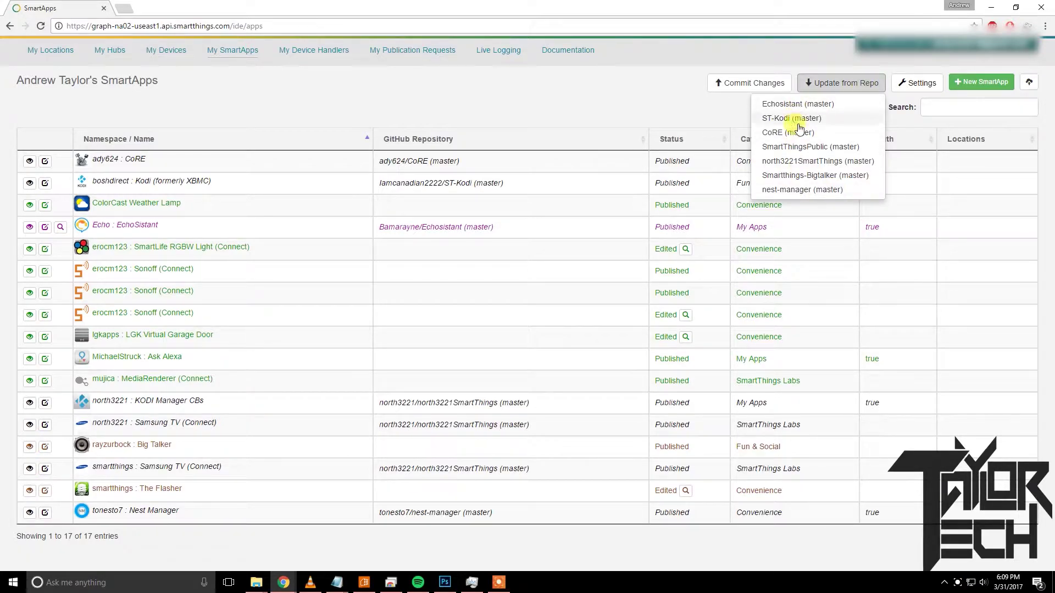
click(798, 176)
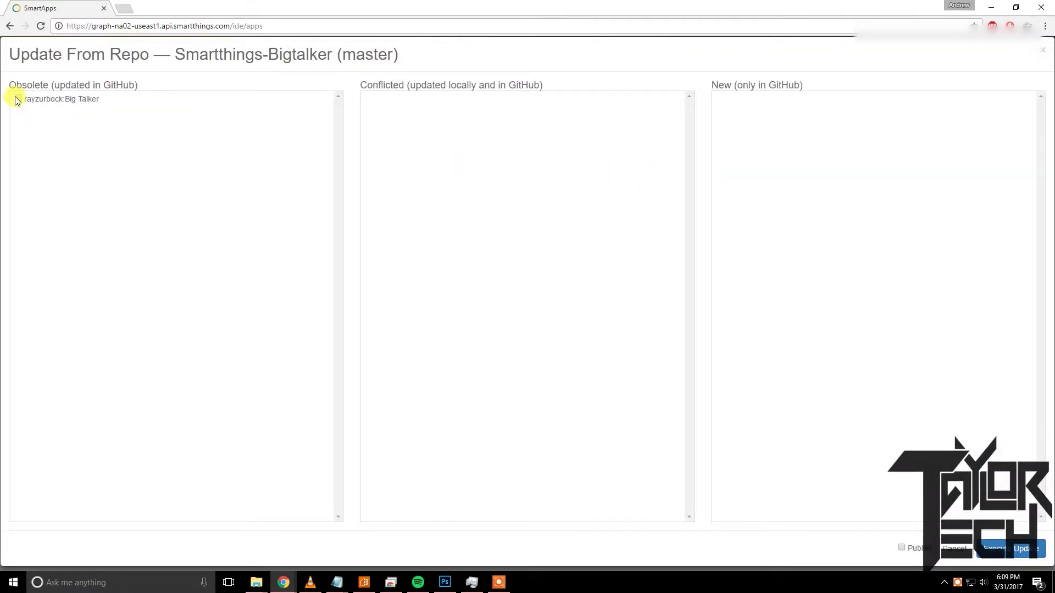
click(18, 99)
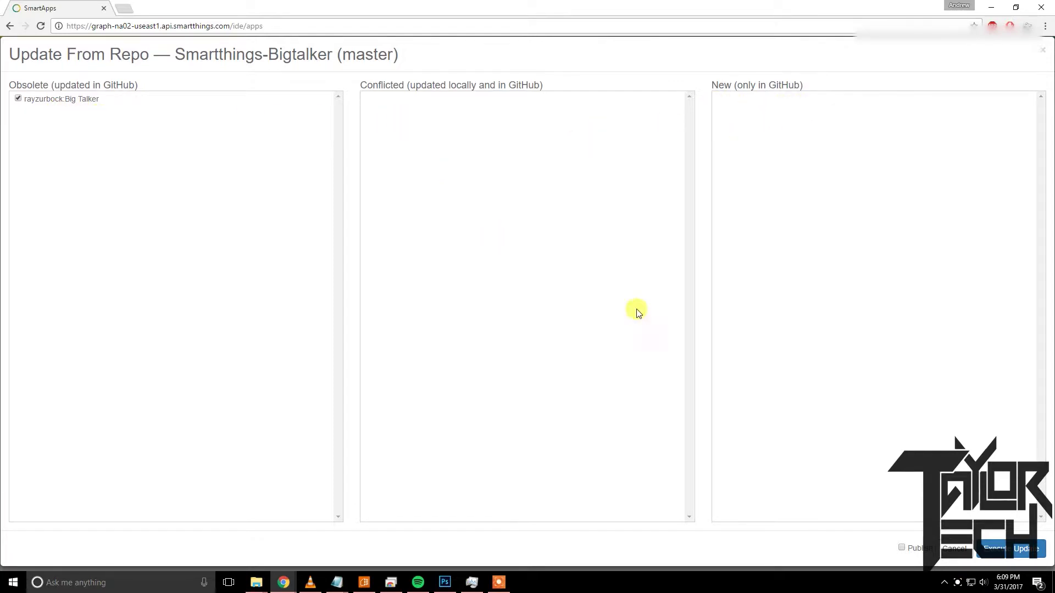
click(906, 549)
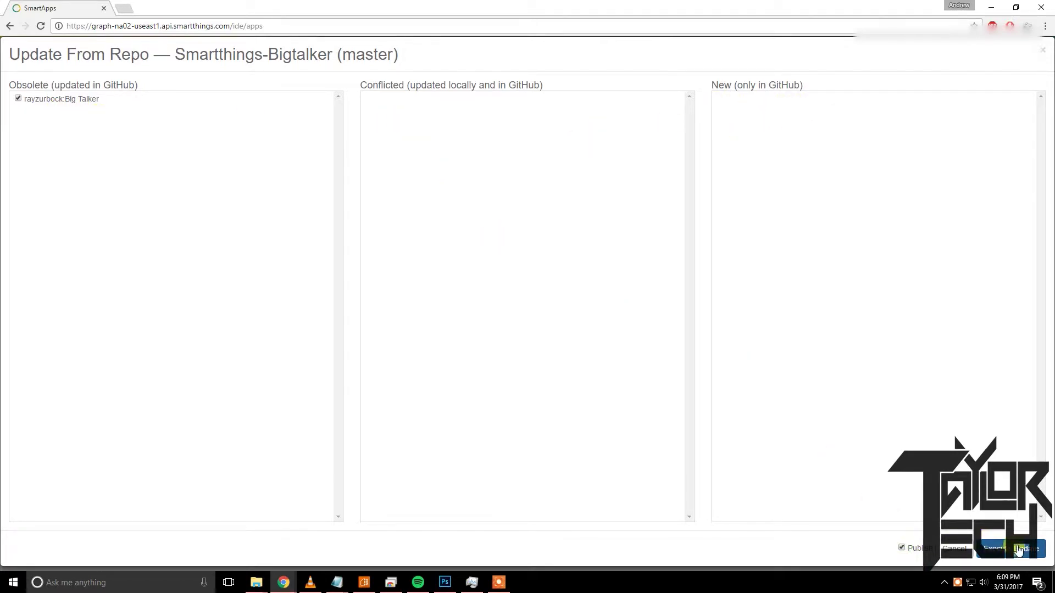
click(1011, 549)
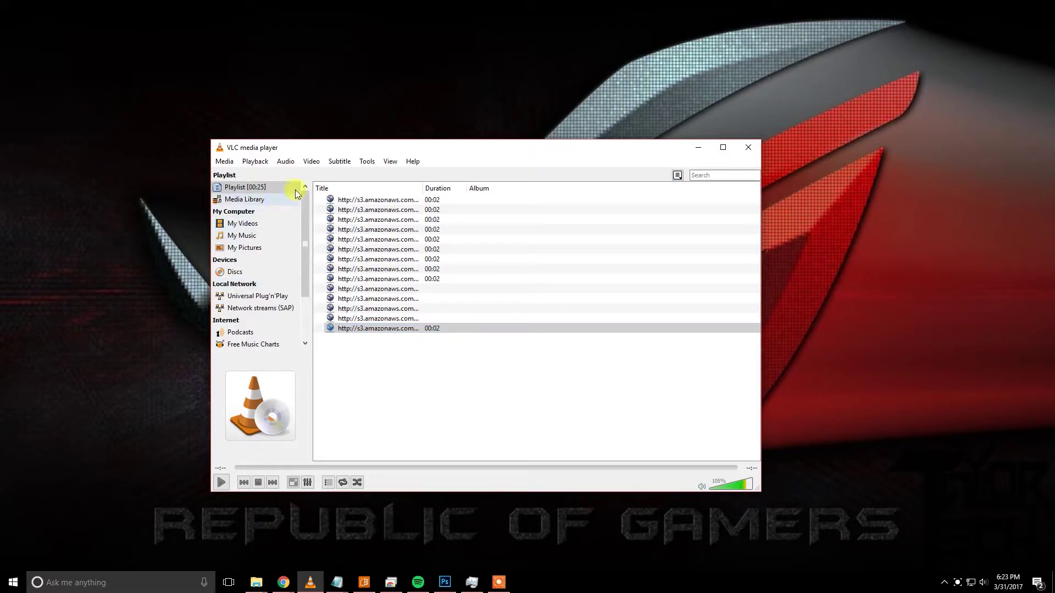
In VLC's All preferences, keep the Web main interface checked.
click(367, 161)
click(387, 286)
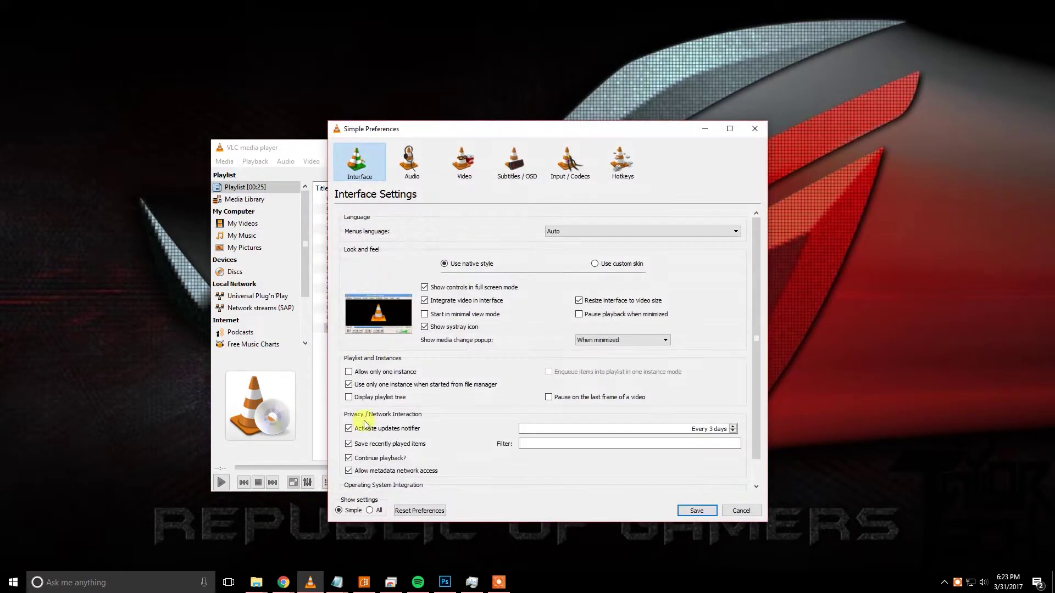
click(372, 510)
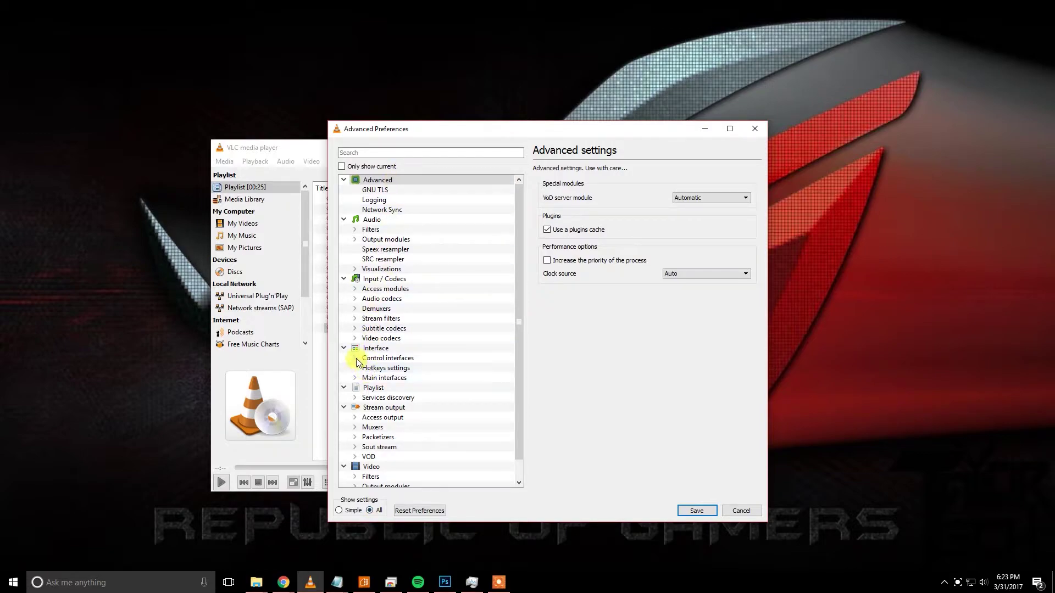
click(393, 379)
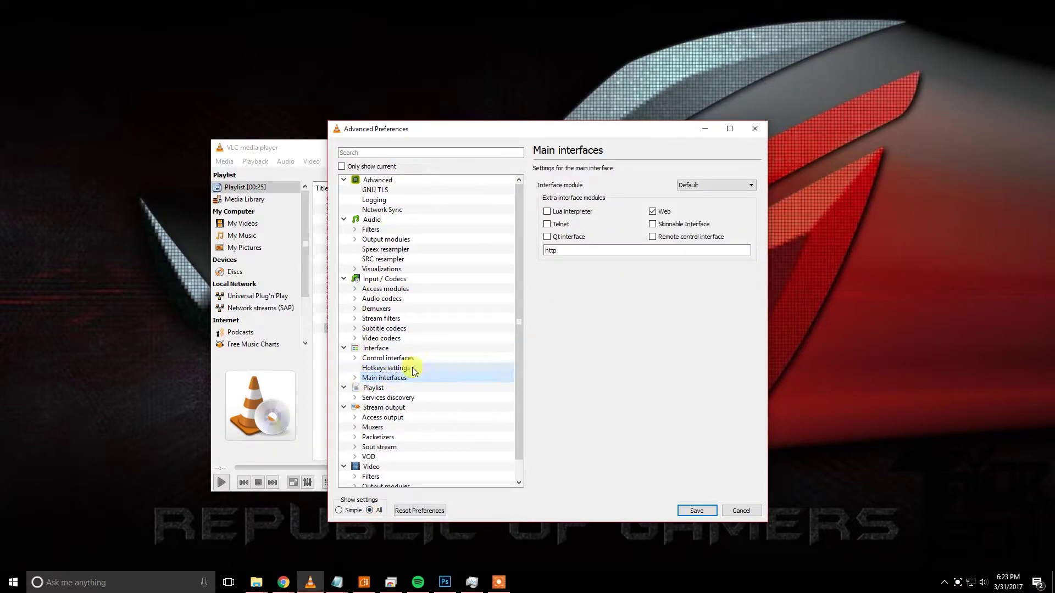
click(651, 213)
click(651, 213)
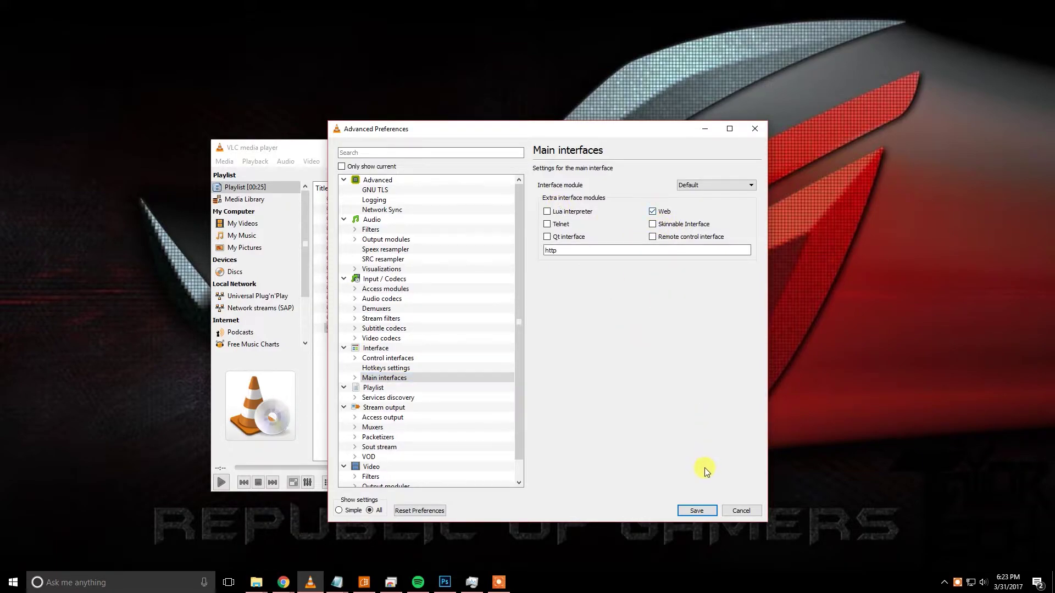
Keep the existing Lua HTTP password, save the preferences, and close VLC.
click(354, 378)
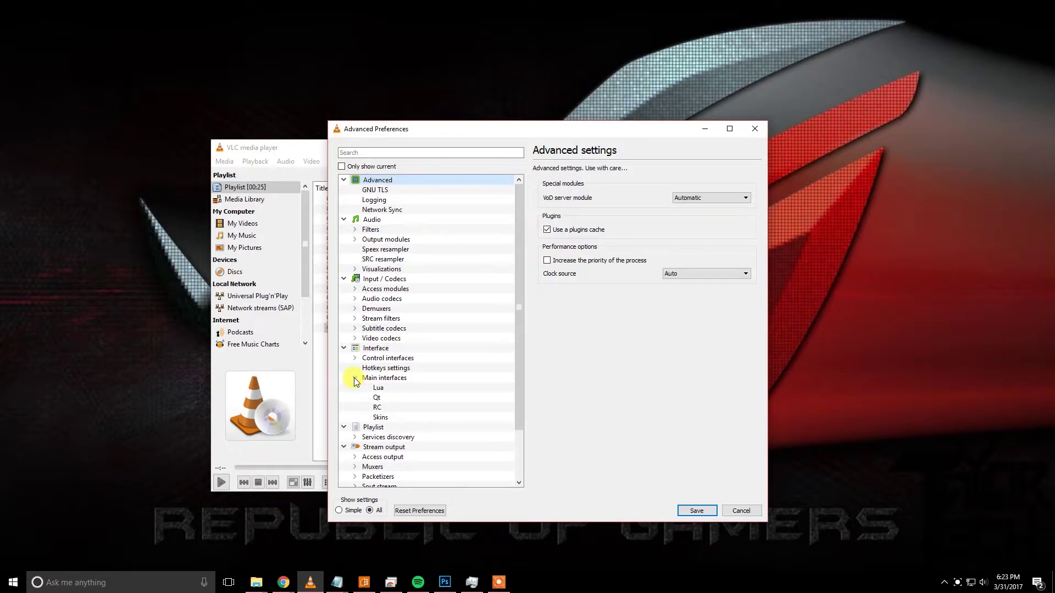
click(378, 387)
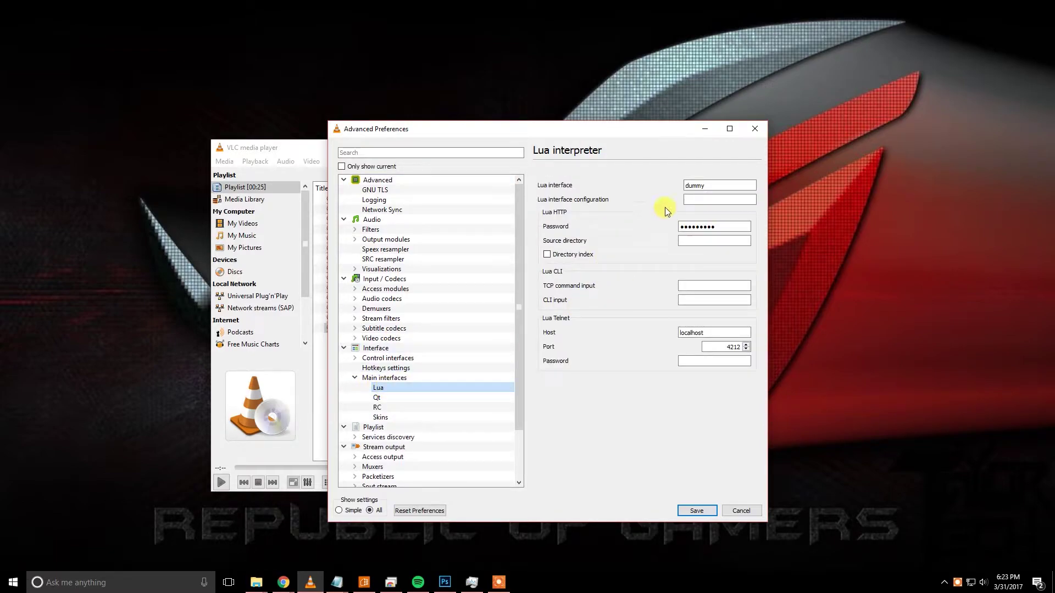
double_click(714, 227)
click(725, 227)
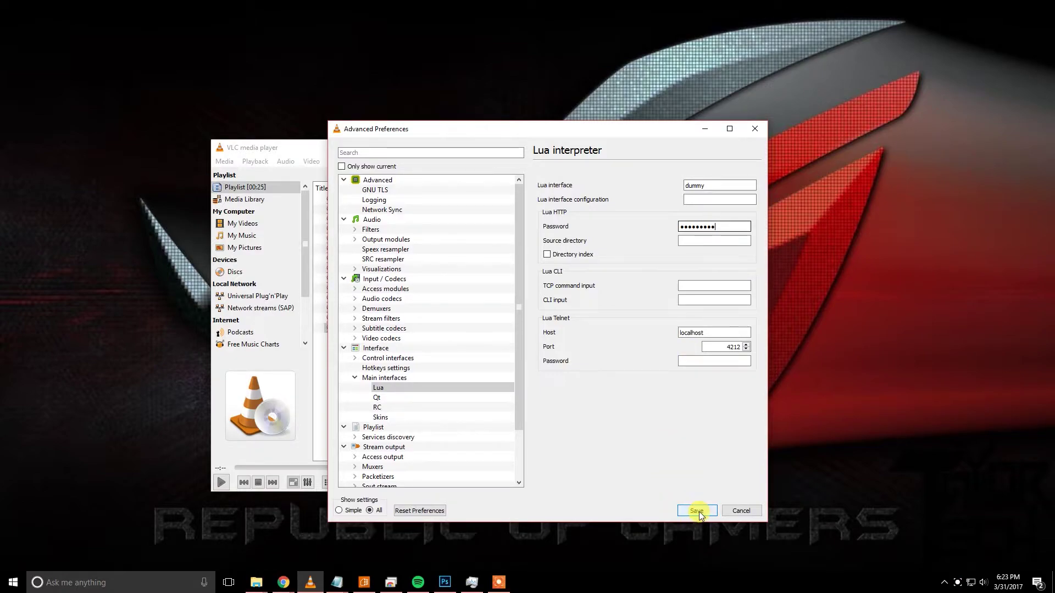
click(697, 511)
click(749, 150)
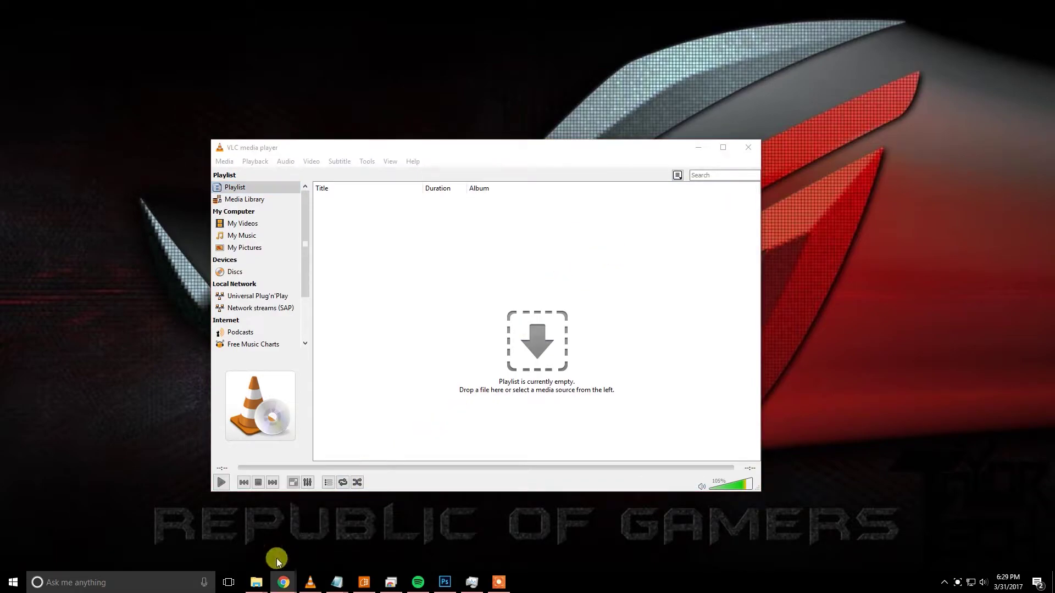
Open a new device handler's From Code entry and switch to the statusbits/smartthings GitHub page.
mouse_move(282, 581)
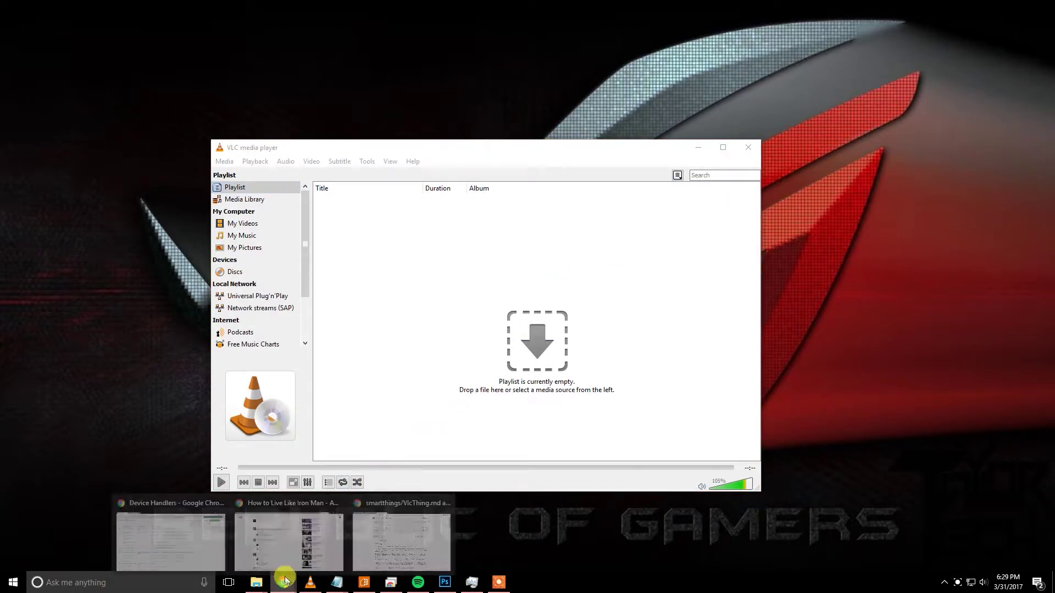
click(167, 528)
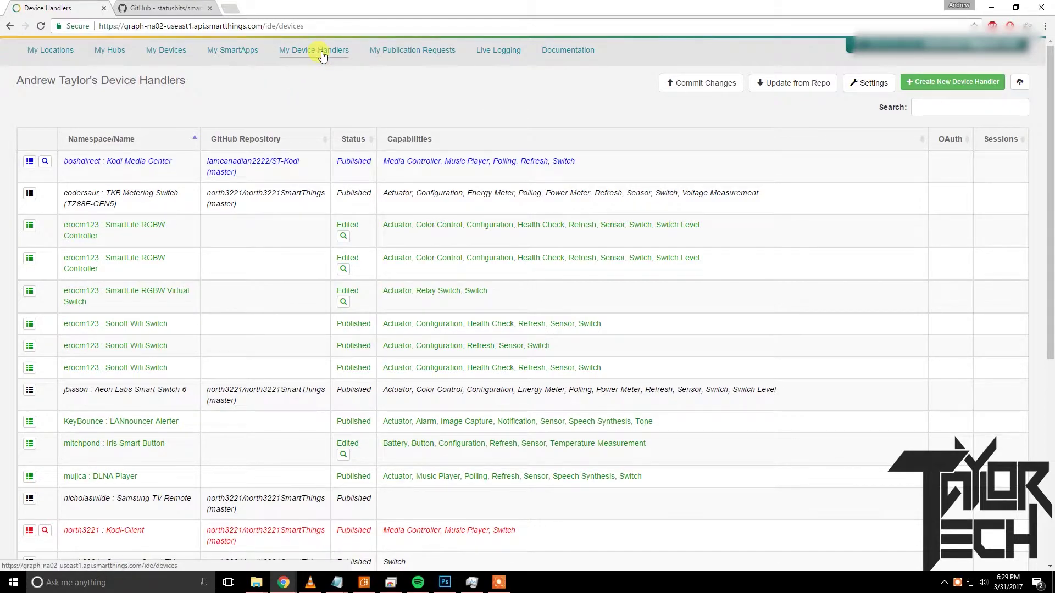
click(943, 81)
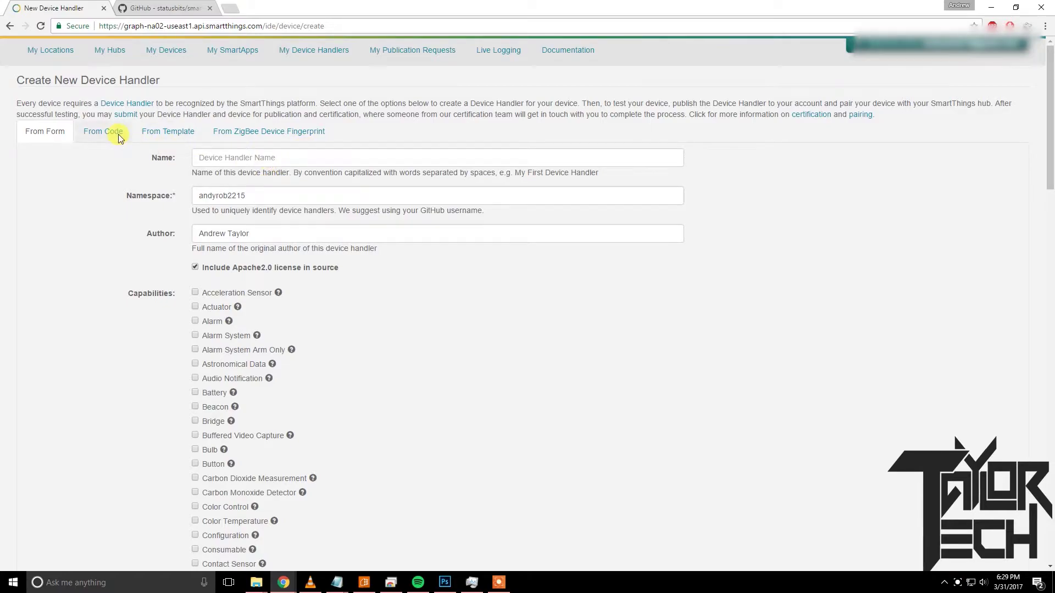
click(120, 137)
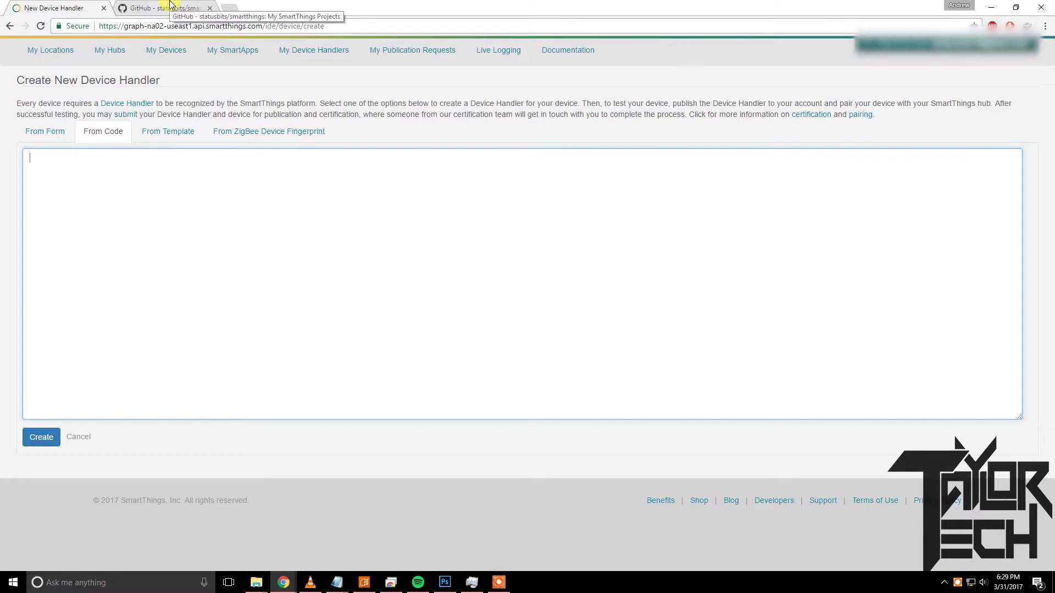
click(171, 6)
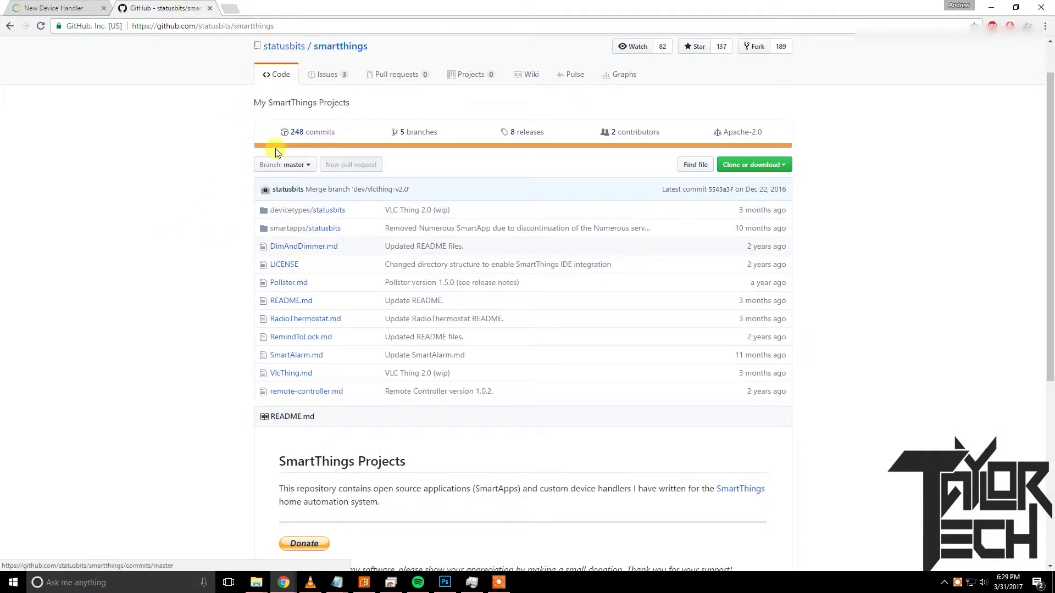
Browse to devicetypes/statusbits/vlc-thing.src/vlc-thing.groovy and open its raw source.
click(319, 212)
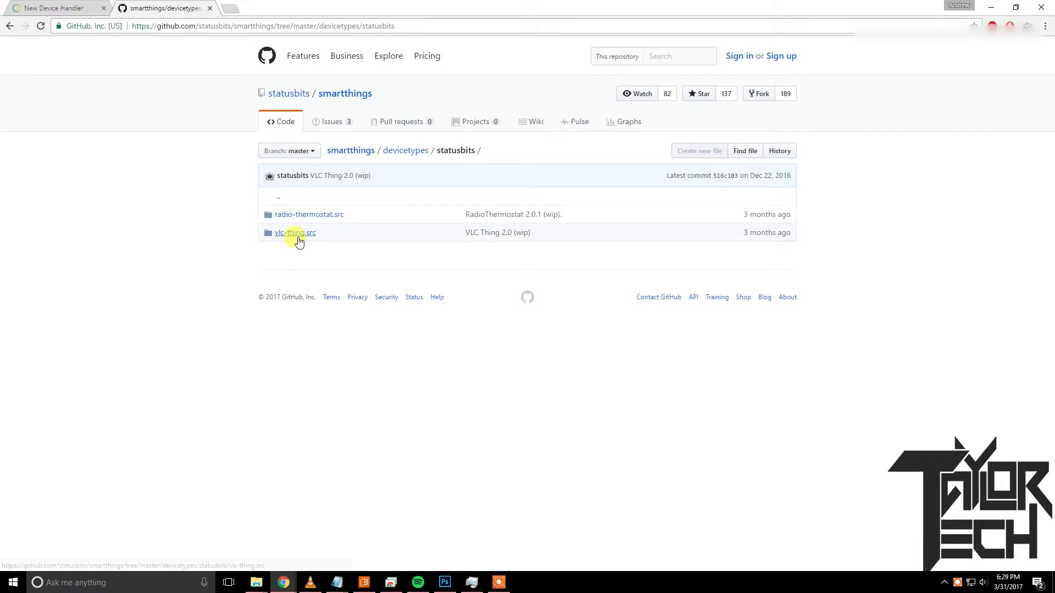
click(297, 237)
click(306, 217)
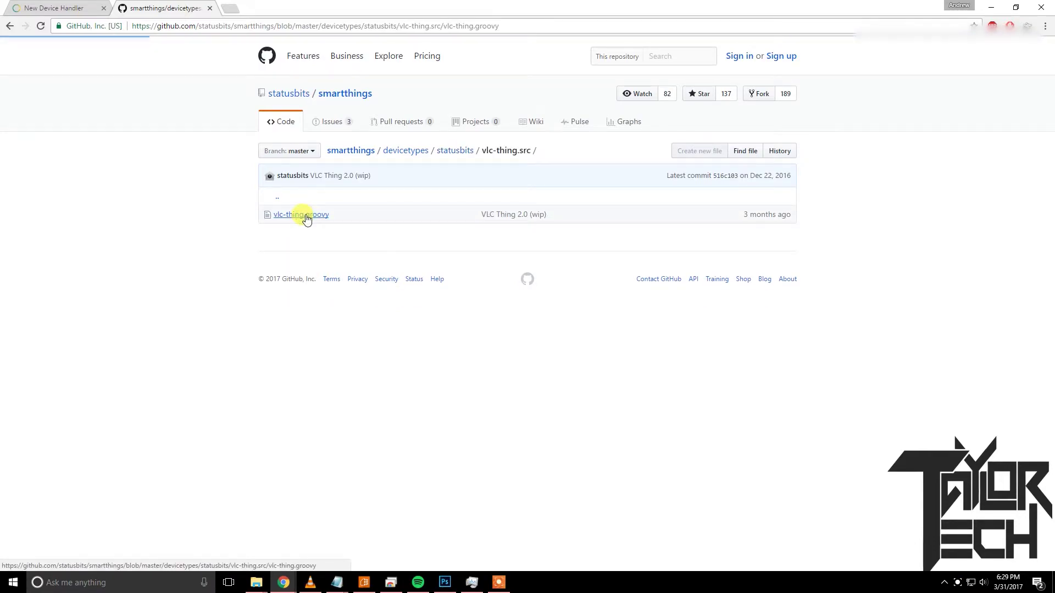
click(655, 229)
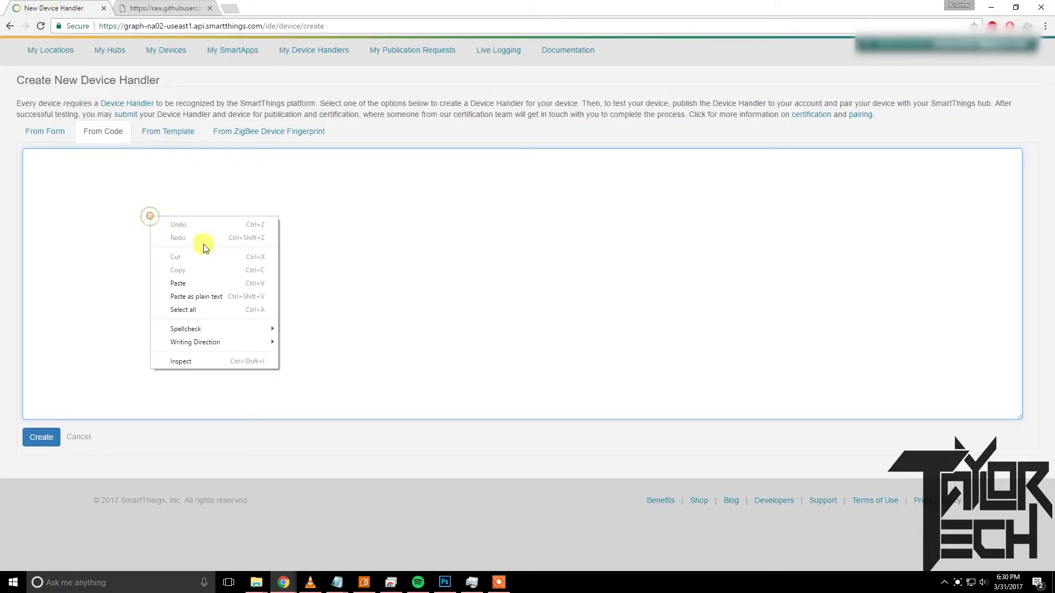
Paste the VLC Thing code, create and save the handler, and publish it For Me.
click(219, 284)
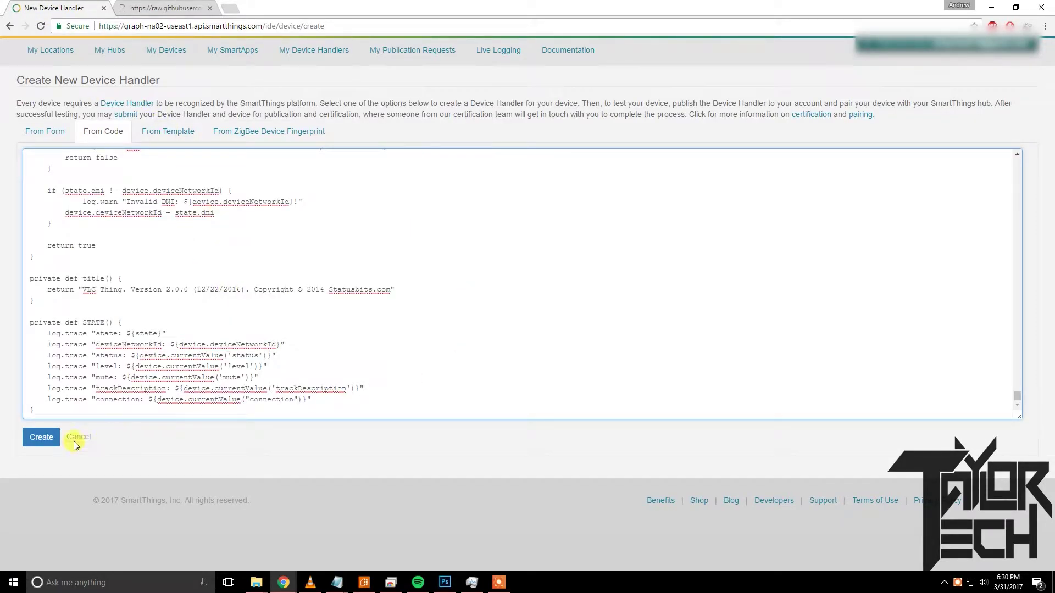
click(51, 438)
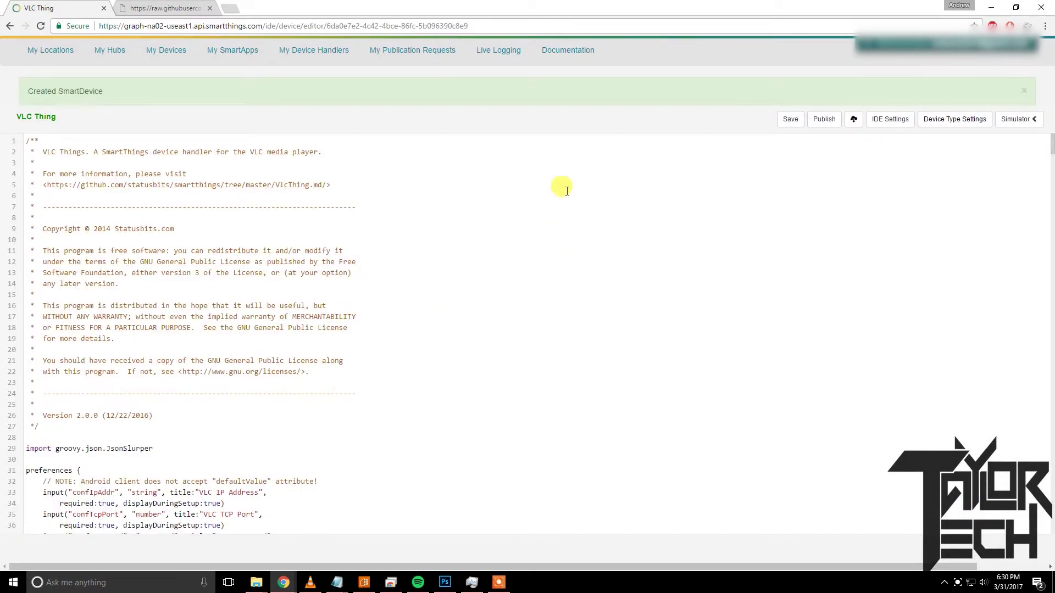
click(790, 119)
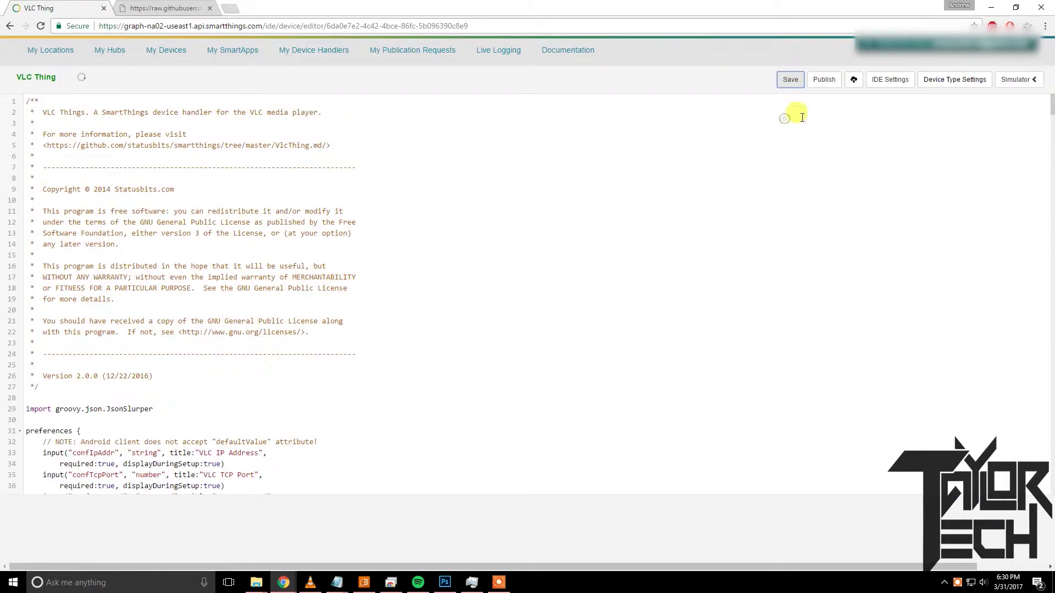
click(827, 81)
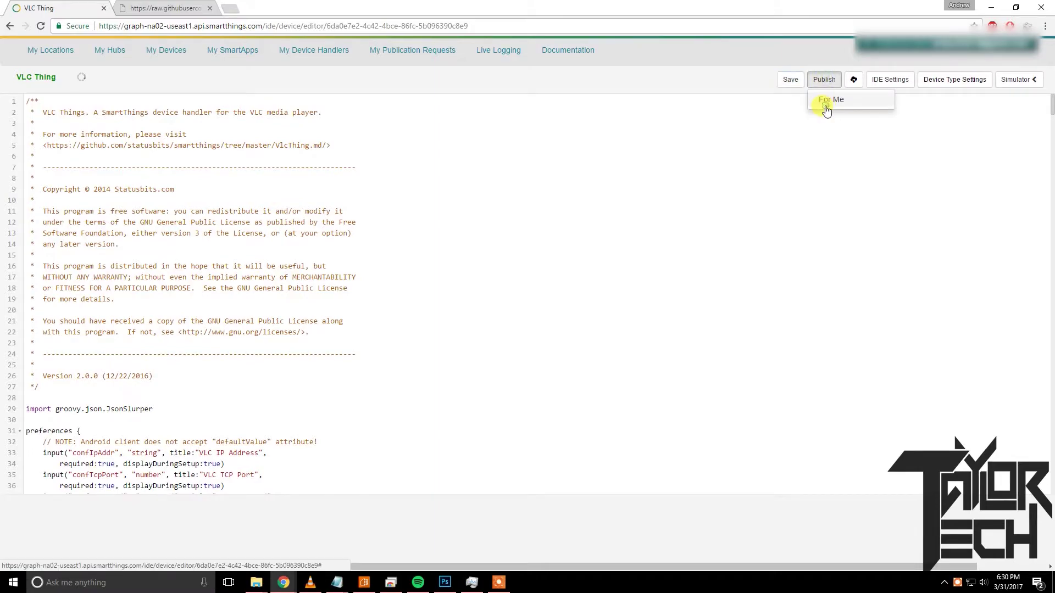
click(824, 99)
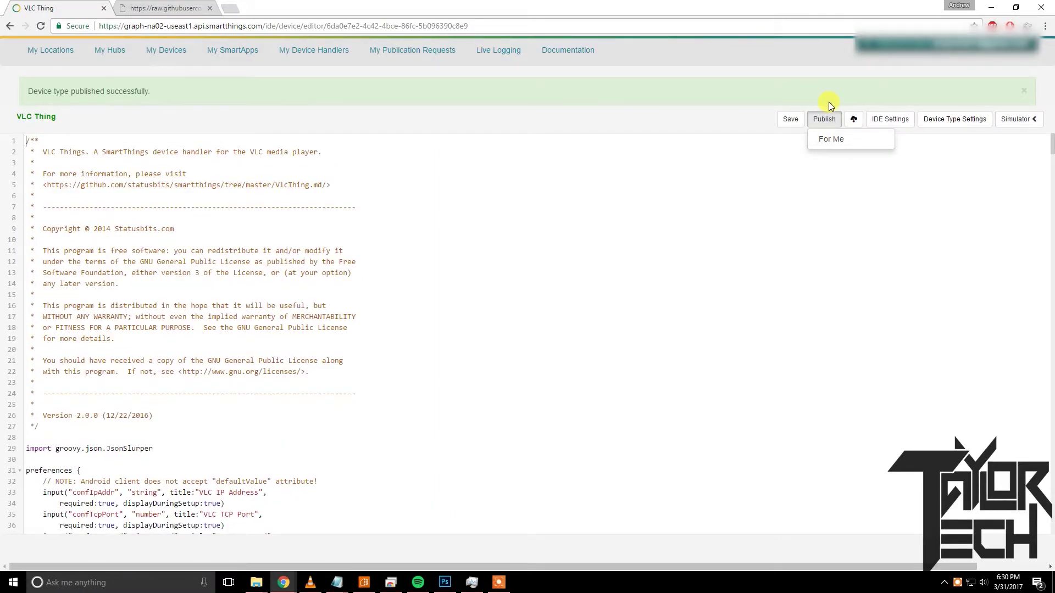
triple_click(170, 95)
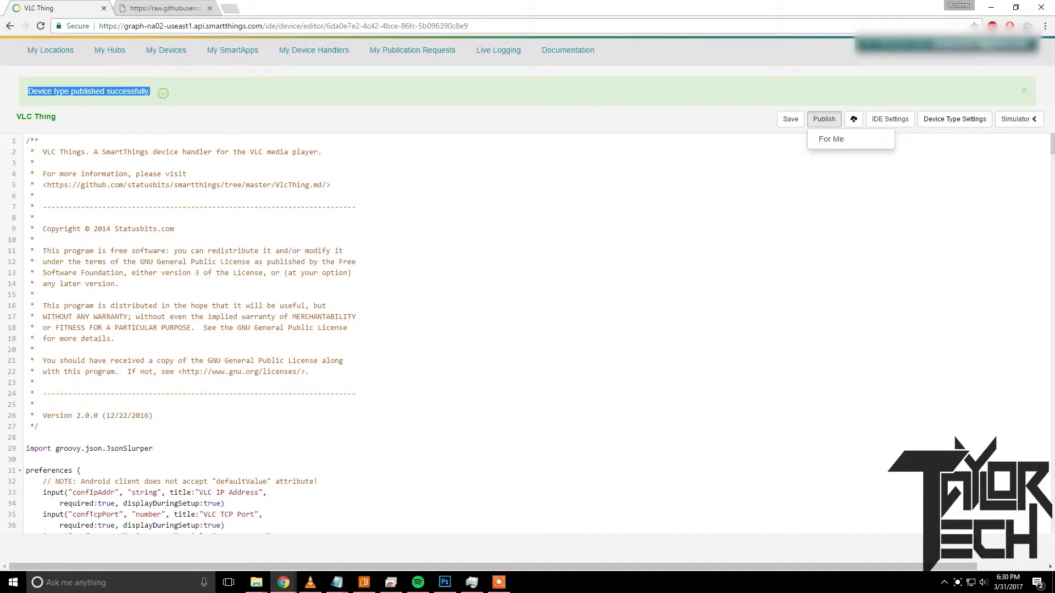
click(211, 87)
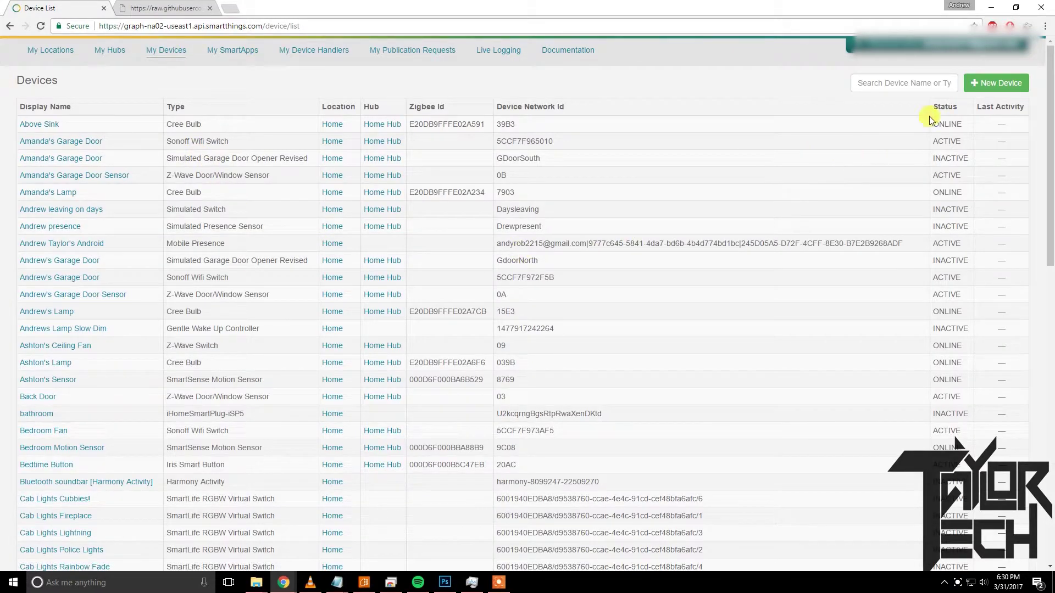
Start a new device named VLC thing, labelled VLC Thing Basement, with network id 123456.
click(1001, 84)
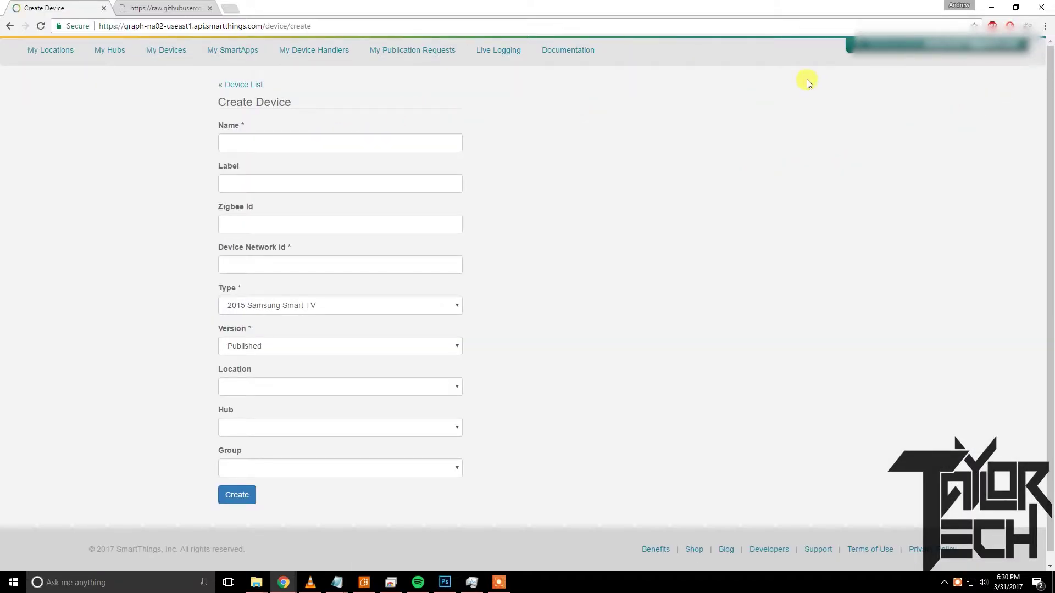
click(308, 144)
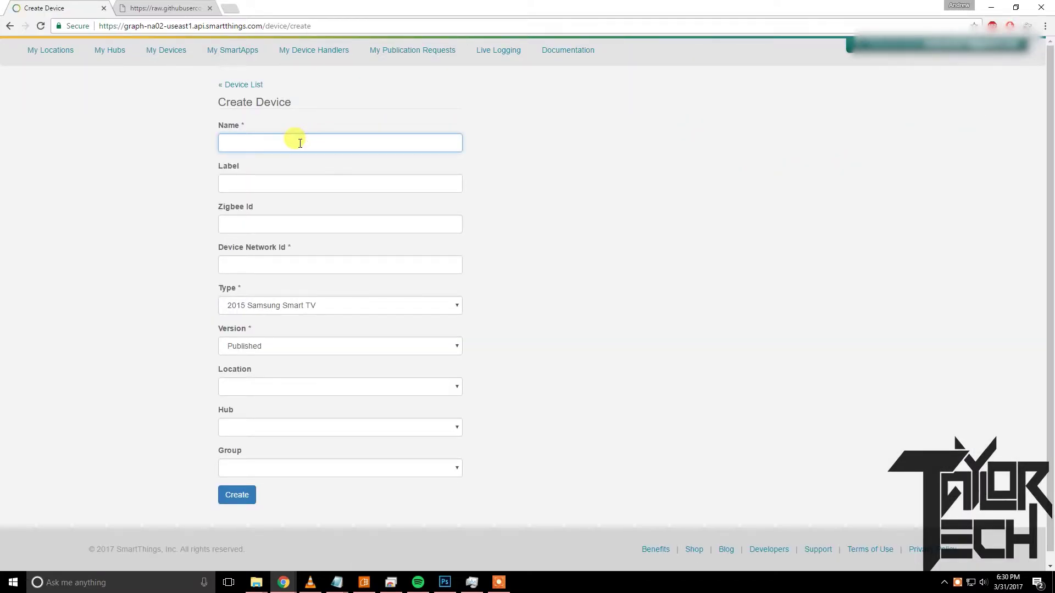
text(VLC thing)
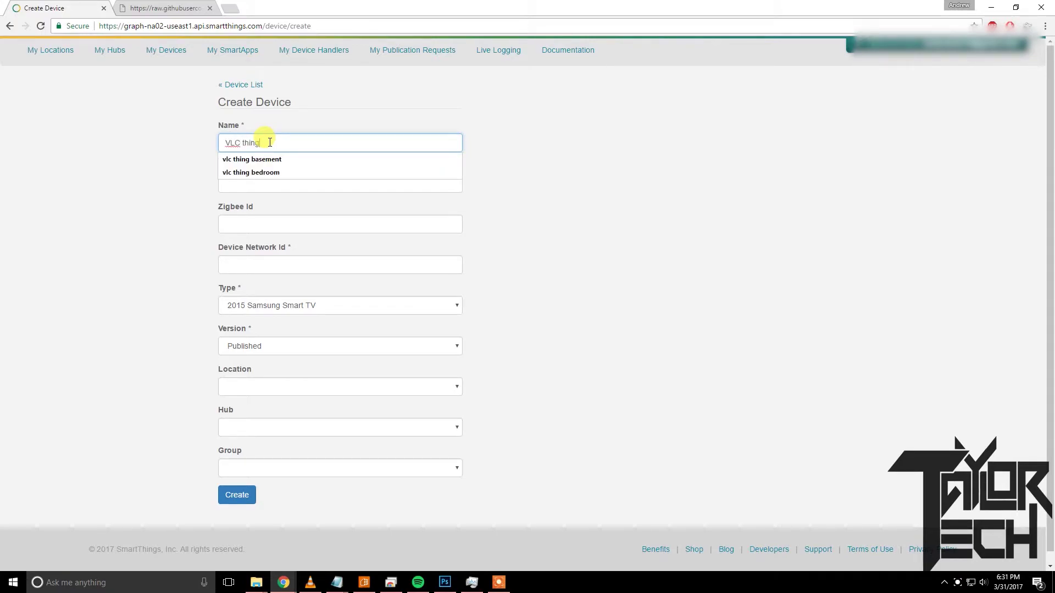
key(Tab)
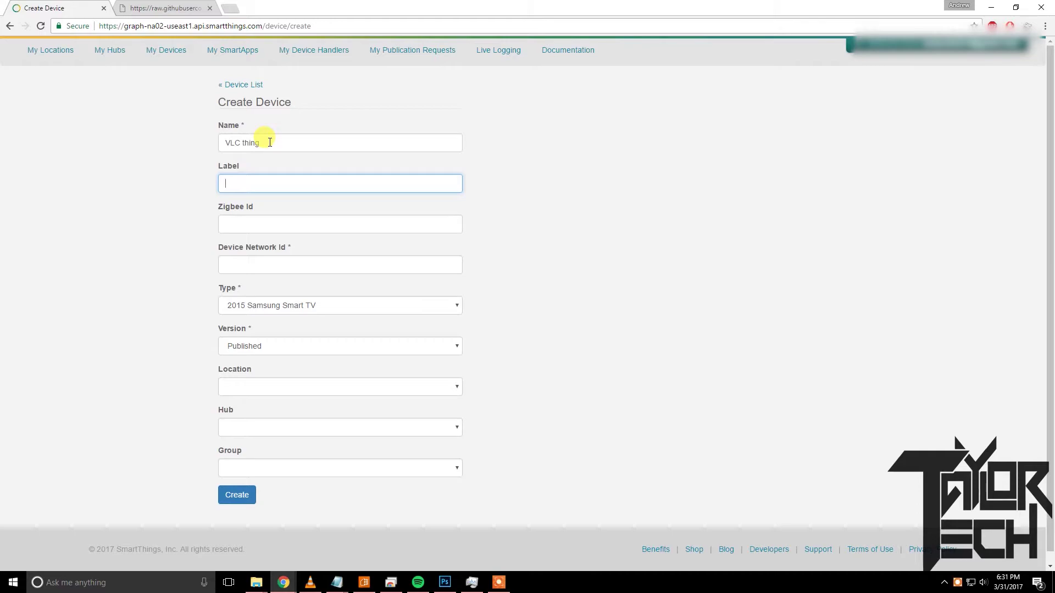
text(VLC Thing Basement)
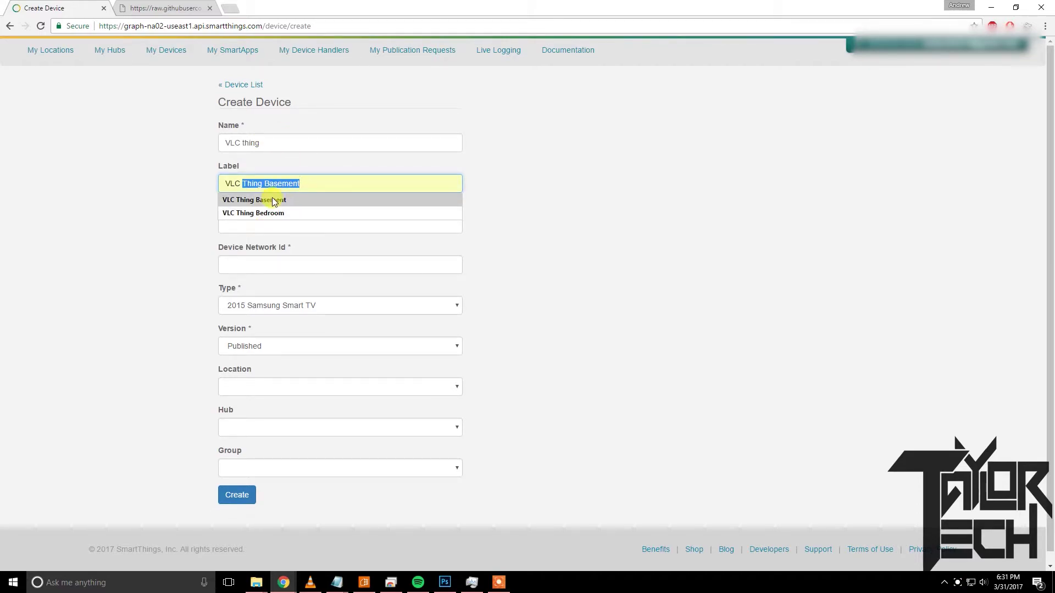
click(264, 201)
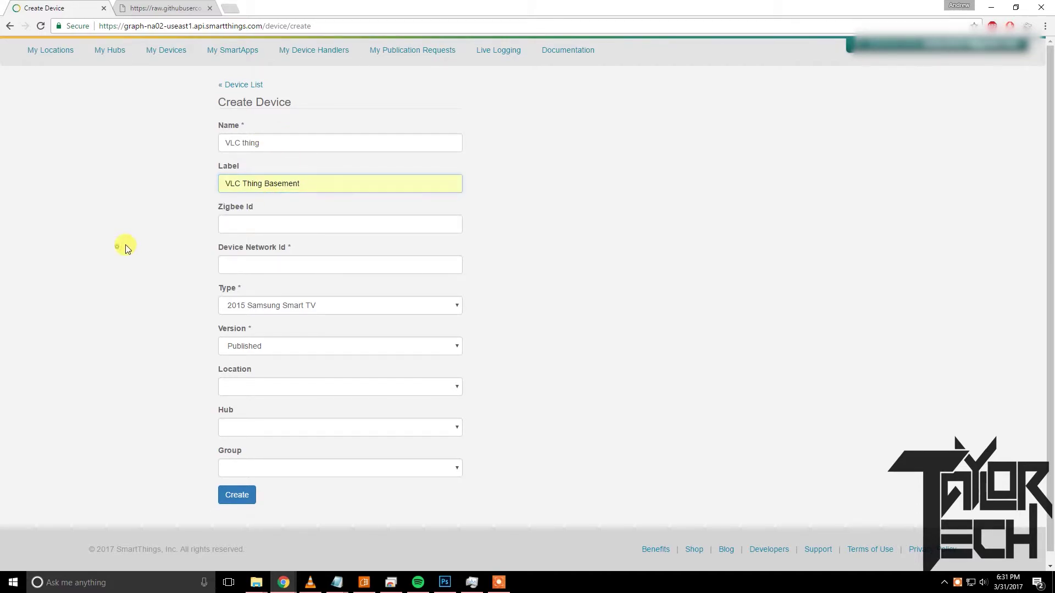
click(268, 222)
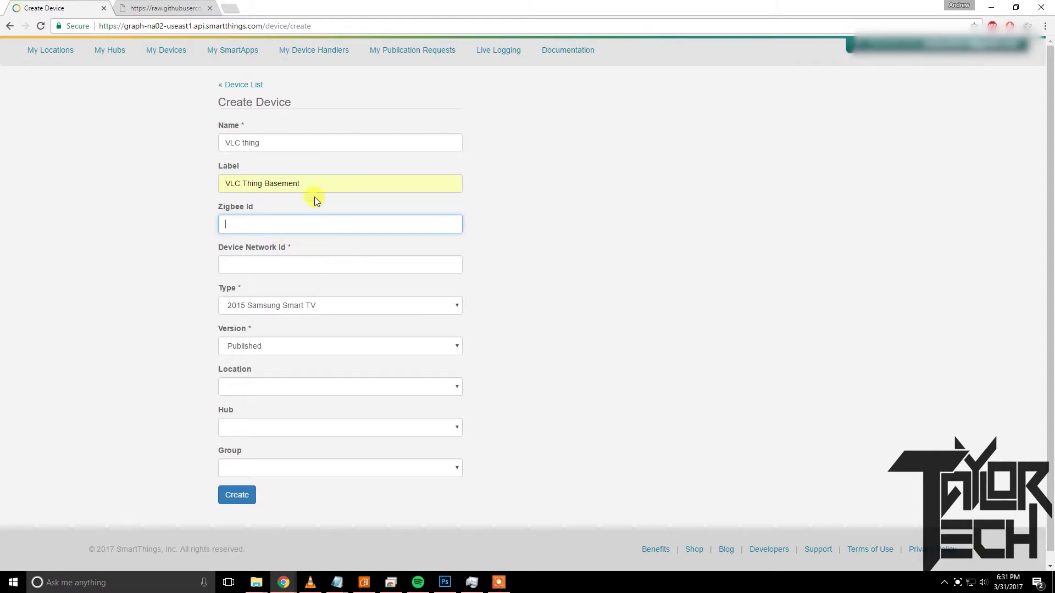
click(318, 266)
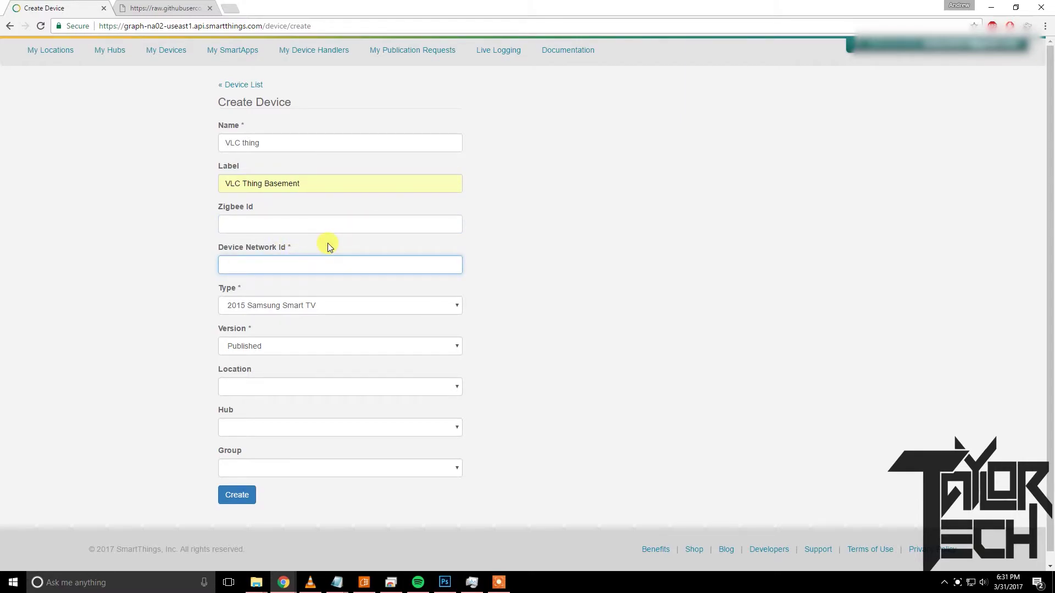
text(123456)
Set type VLC Thing, Published version, Home location and Home Hub, then create the device.
click(347, 308)
drag(457, 329, 456, 507)
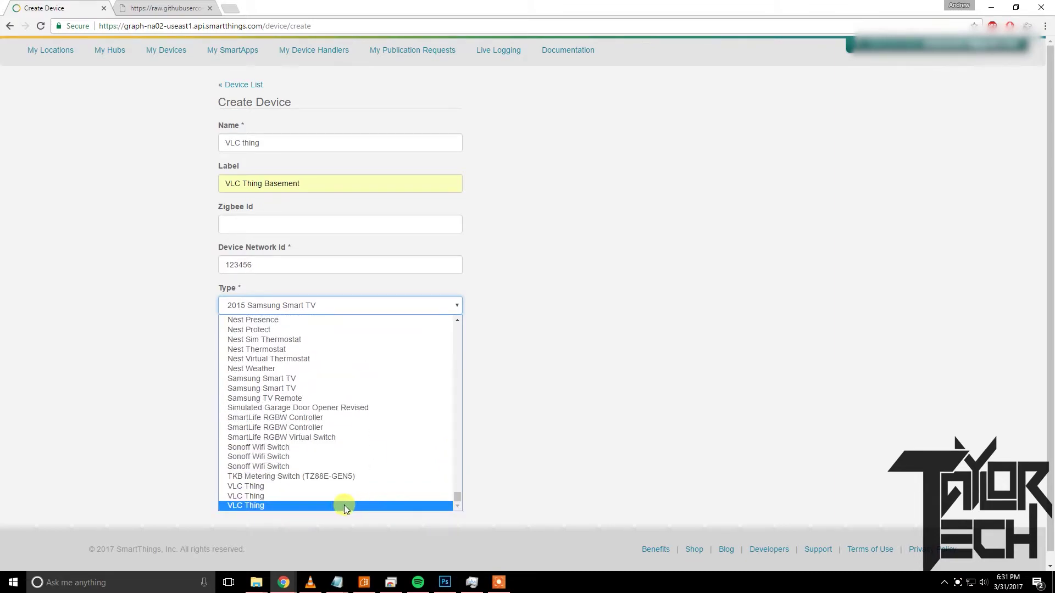
click(262, 505)
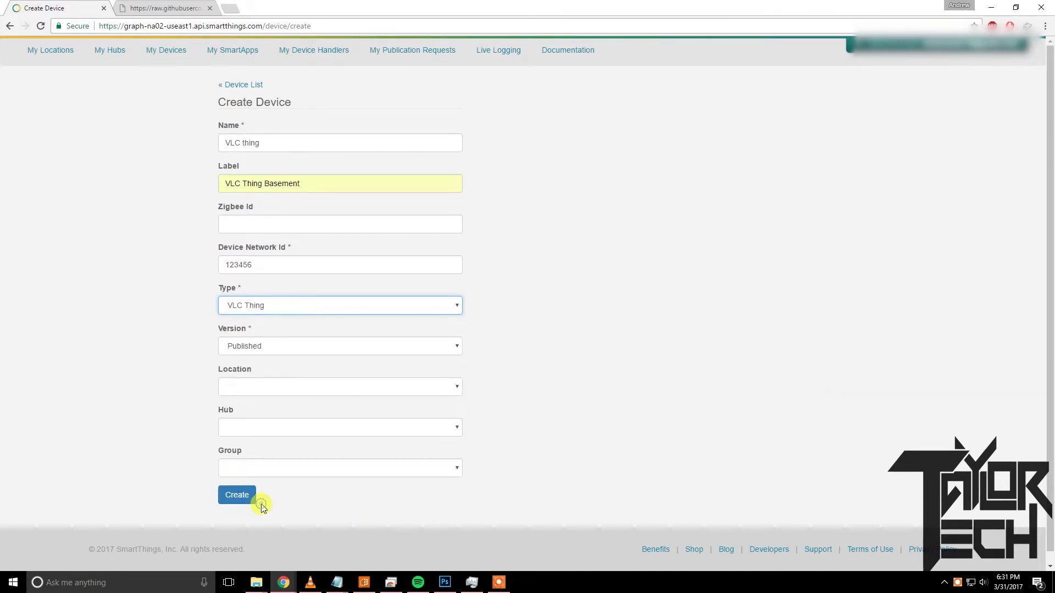
click(296, 347)
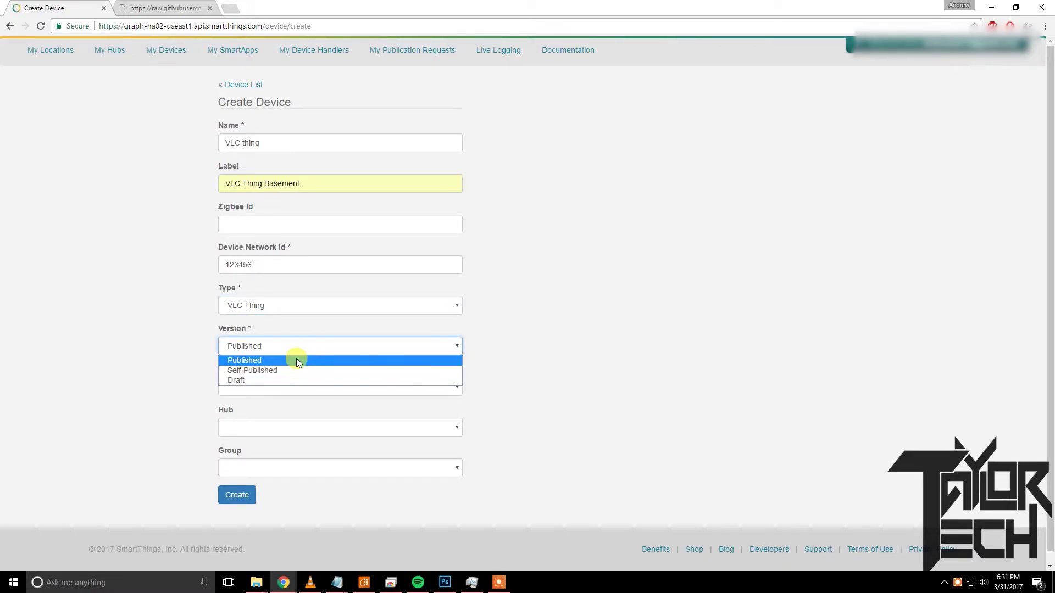
click(295, 359)
click(291, 386)
click(279, 412)
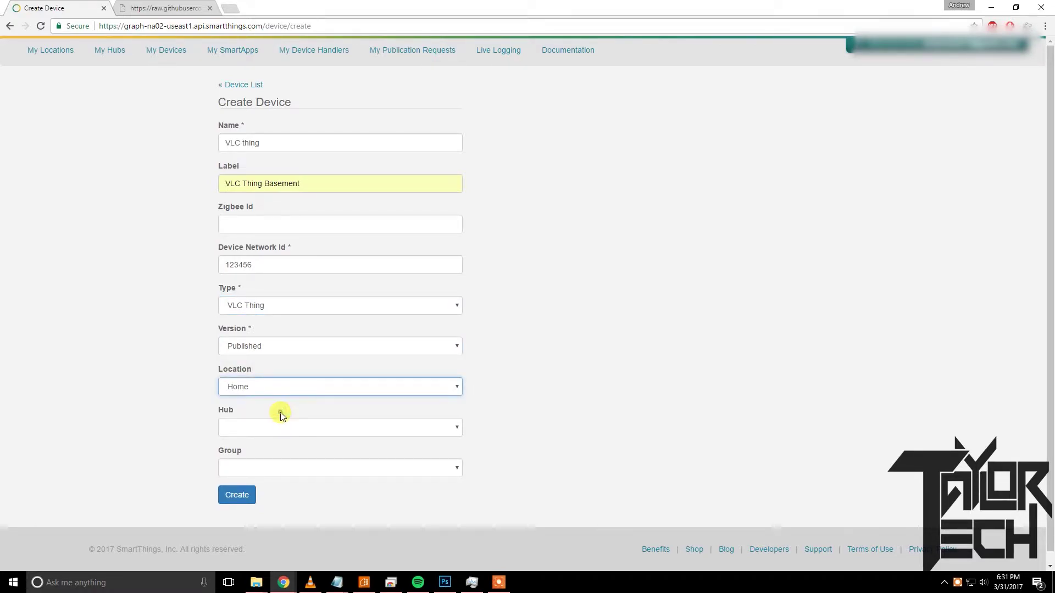
click(272, 427)
click(273, 450)
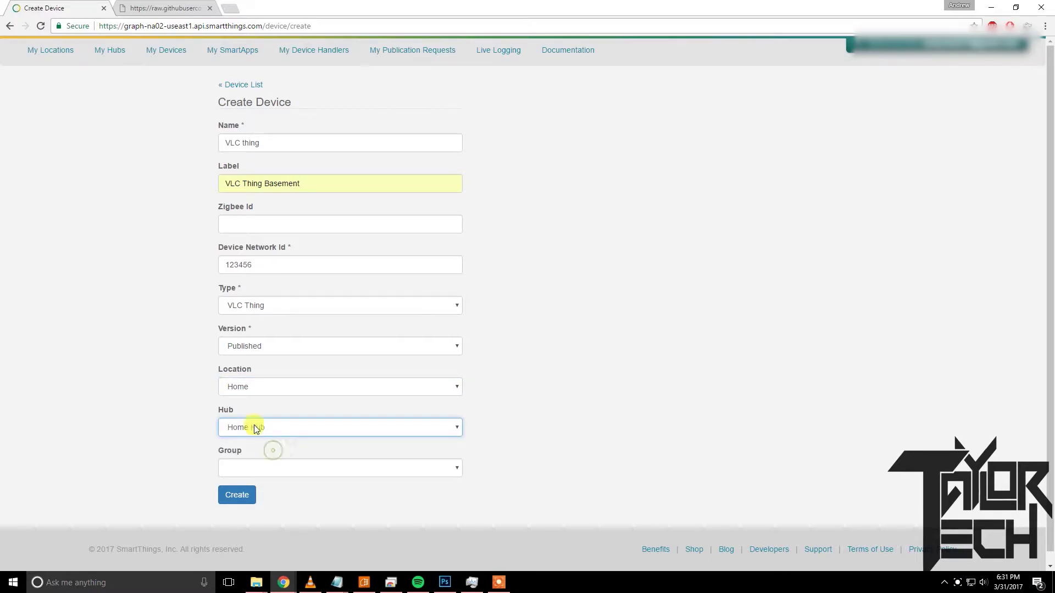
click(236, 495)
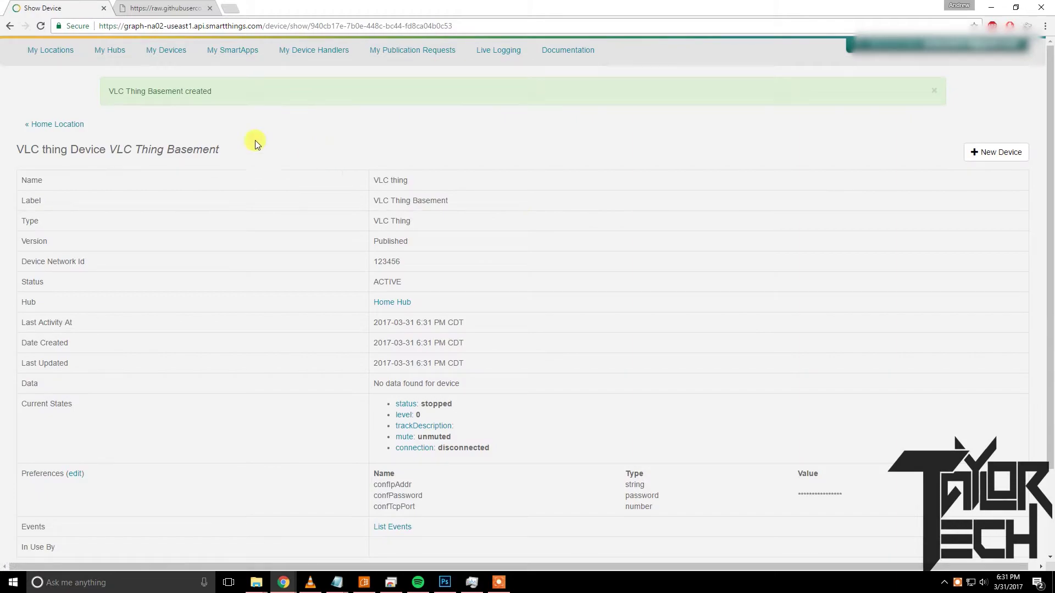
drag(213, 88, 34, 92)
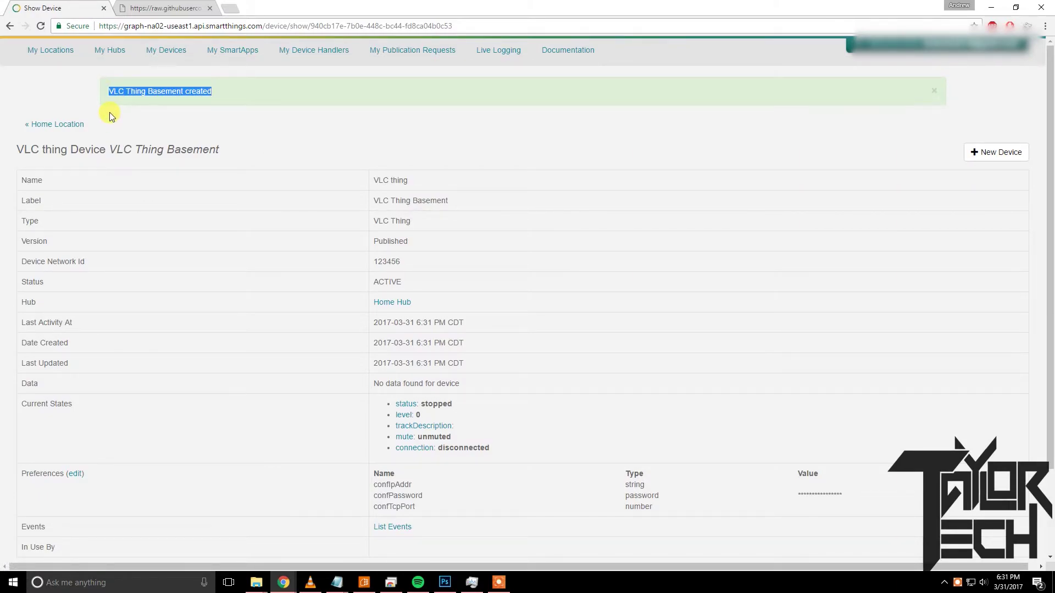
click(111, 117)
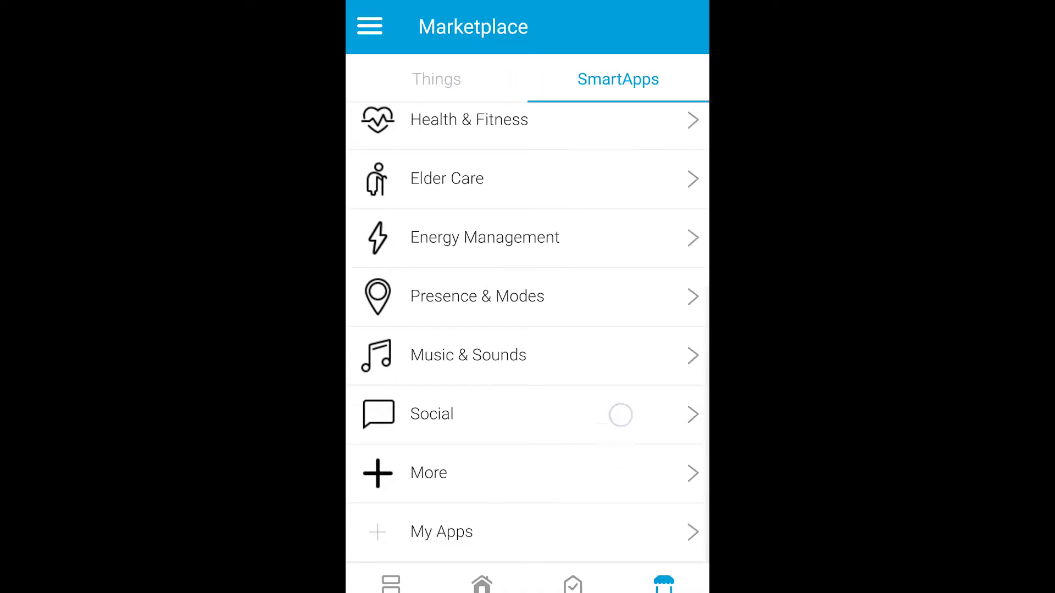
Open the Big Talker SmartApp from the installed apps.
drag(620, 415, 633, 323)
click(691, 544)
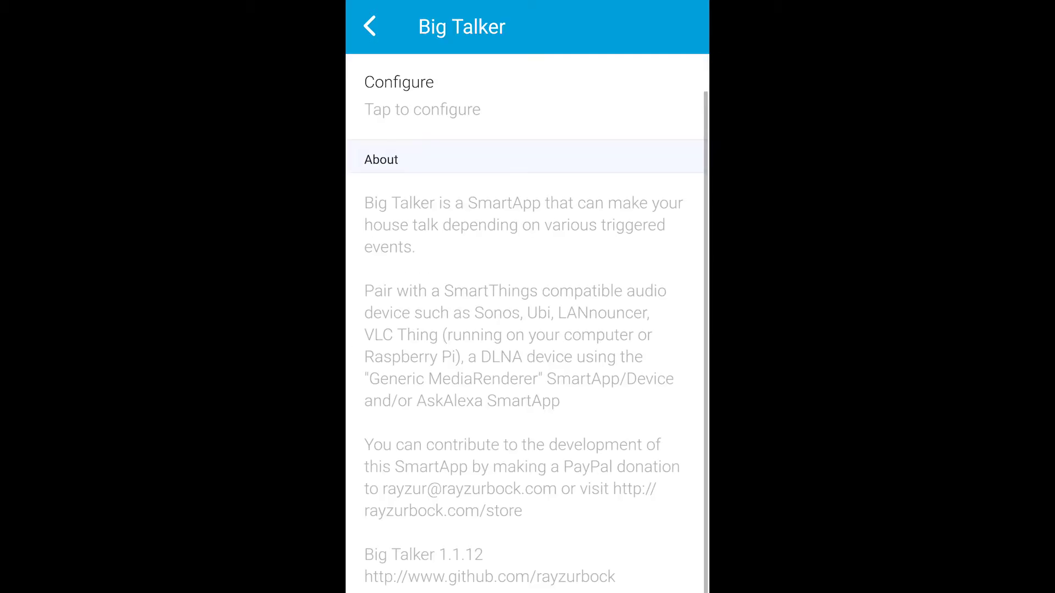
drag(651, 378, 638, 305)
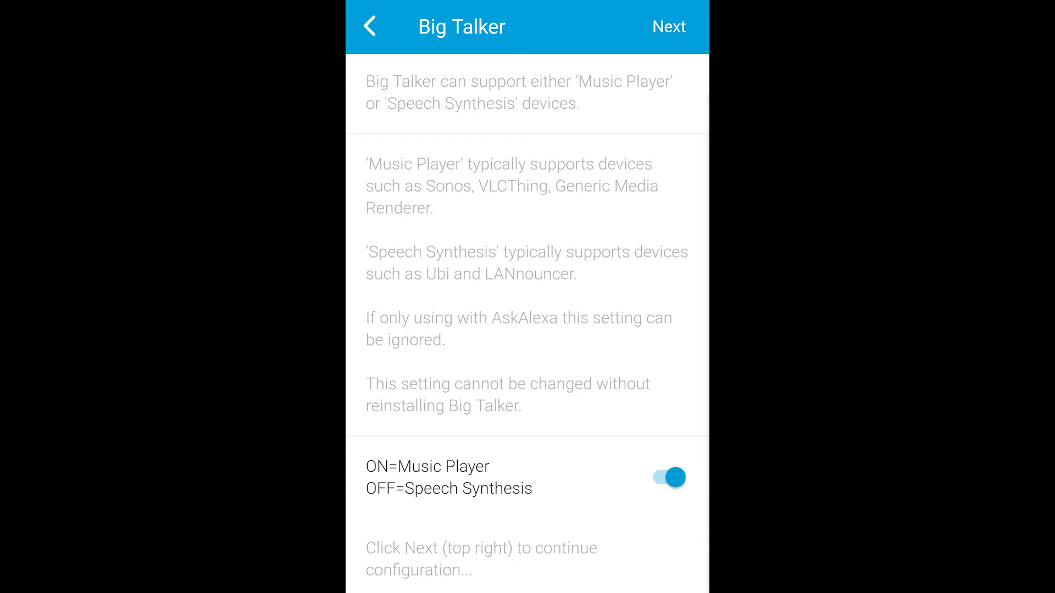
drag(657, 209, 660, 309)
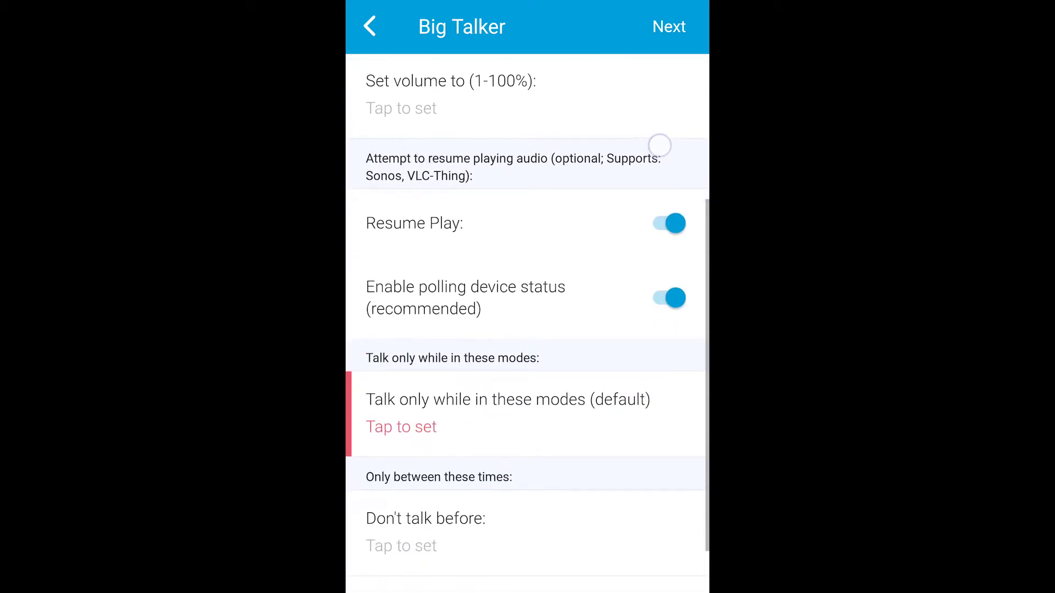
Limit default talking to Asleep, Away and Guests modes and continue to event setup.
click(585, 352)
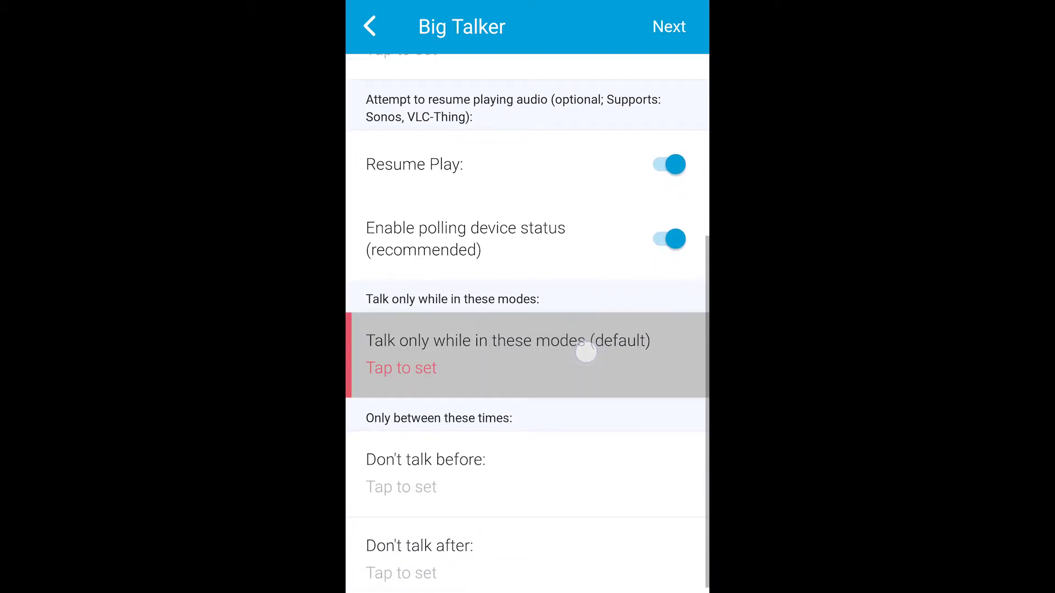
click(671, 101)
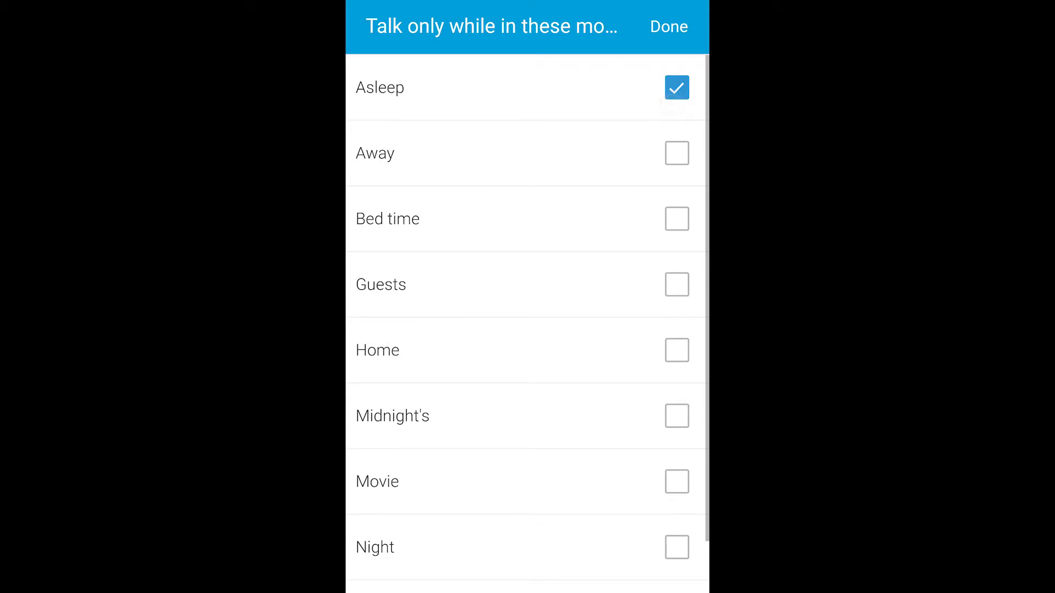
click(677, 159)
click(676, 280)
click(678, 46)
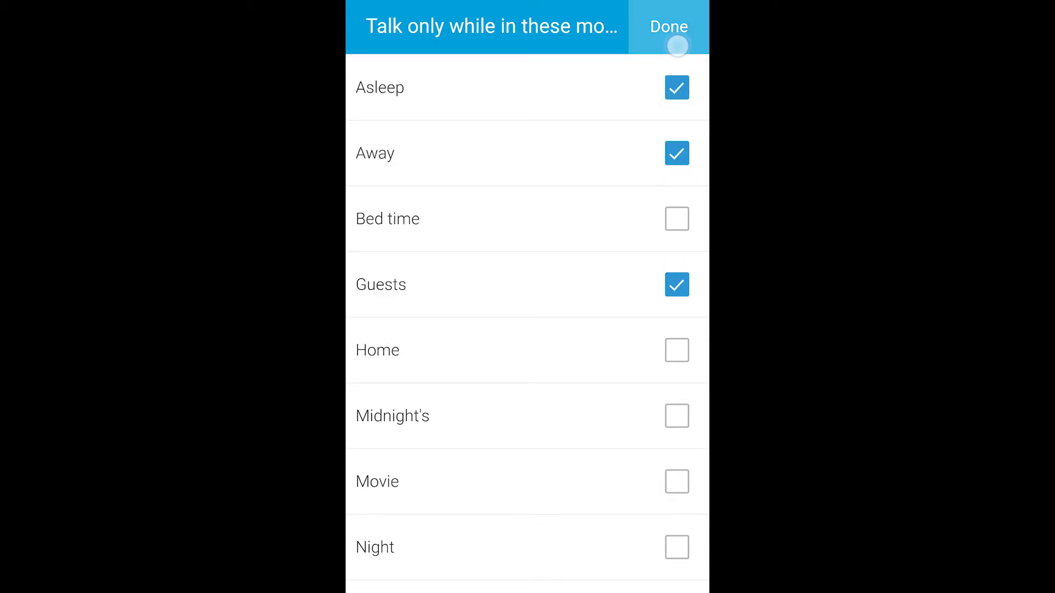
drag(655, 450, 648, 131)
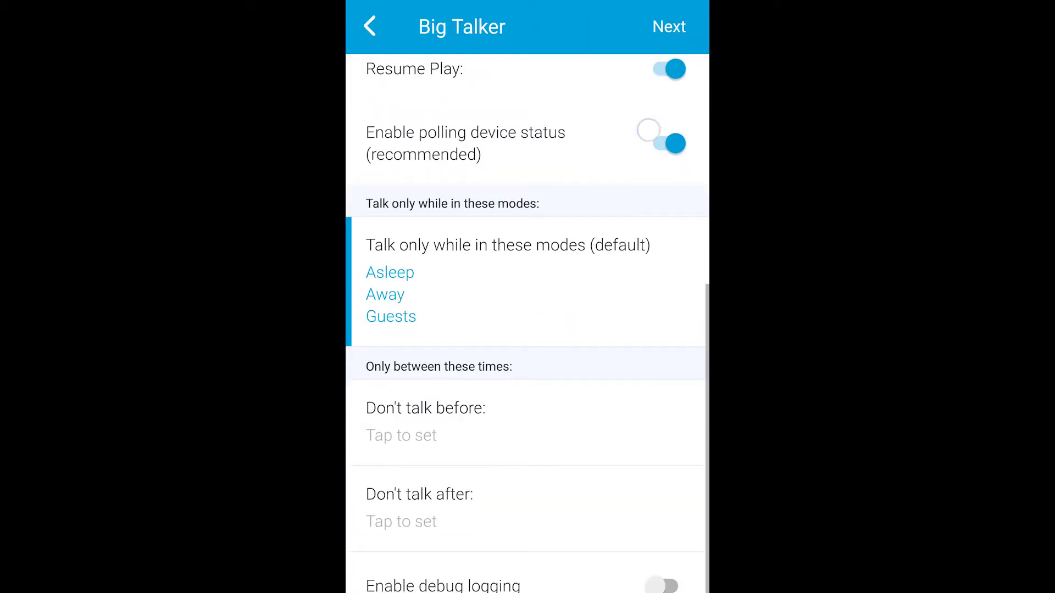
click(670, 26)
drag(659, 177, 667, 543)
Have Big Talker announce the Above Sink switch and save the switch event settings.
click(552, 353)
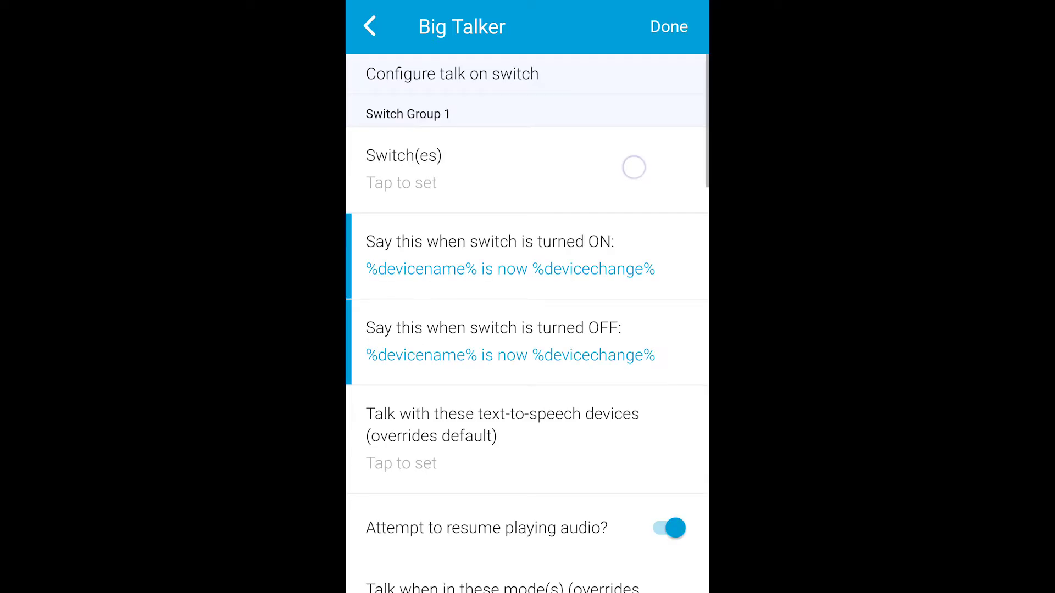
click(494, 165)
click(677, 87)
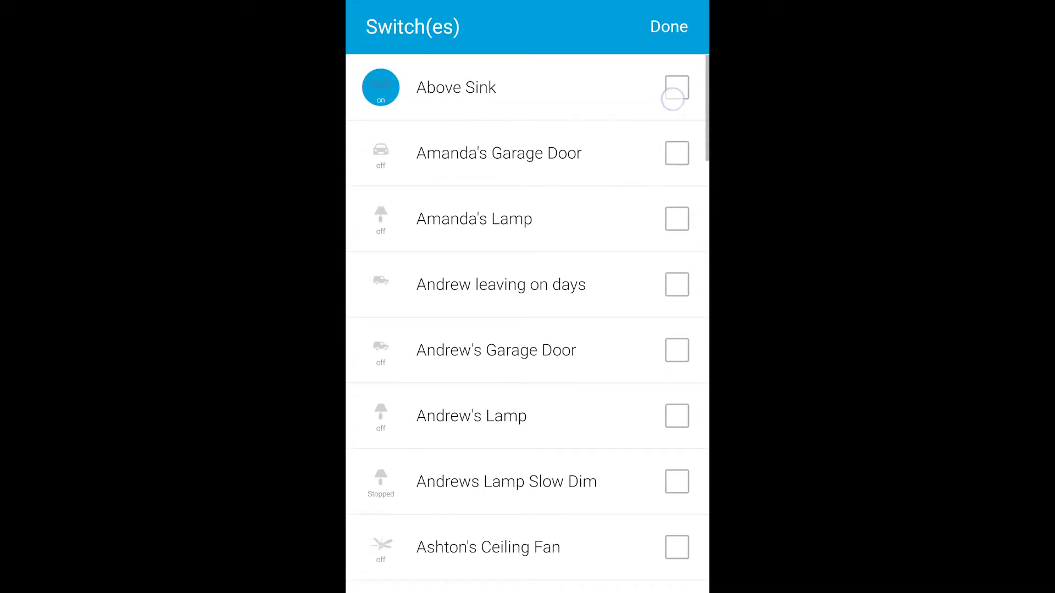
click(669, 33)
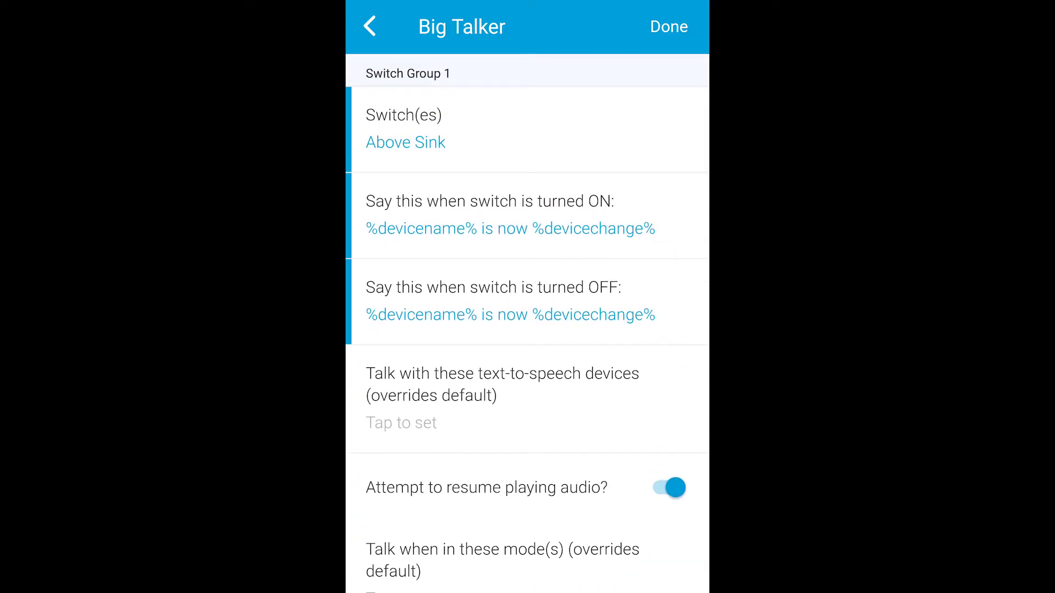
click(675, 22)
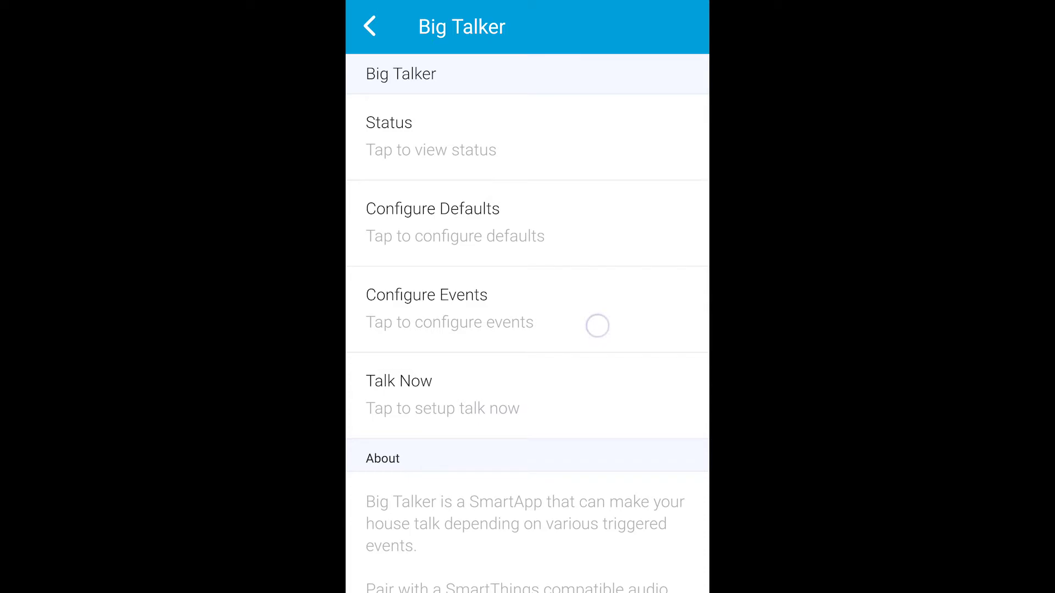
Back out of Big Talker's pages to the SmartApps list.
click(597, 326)
click(369, 26)
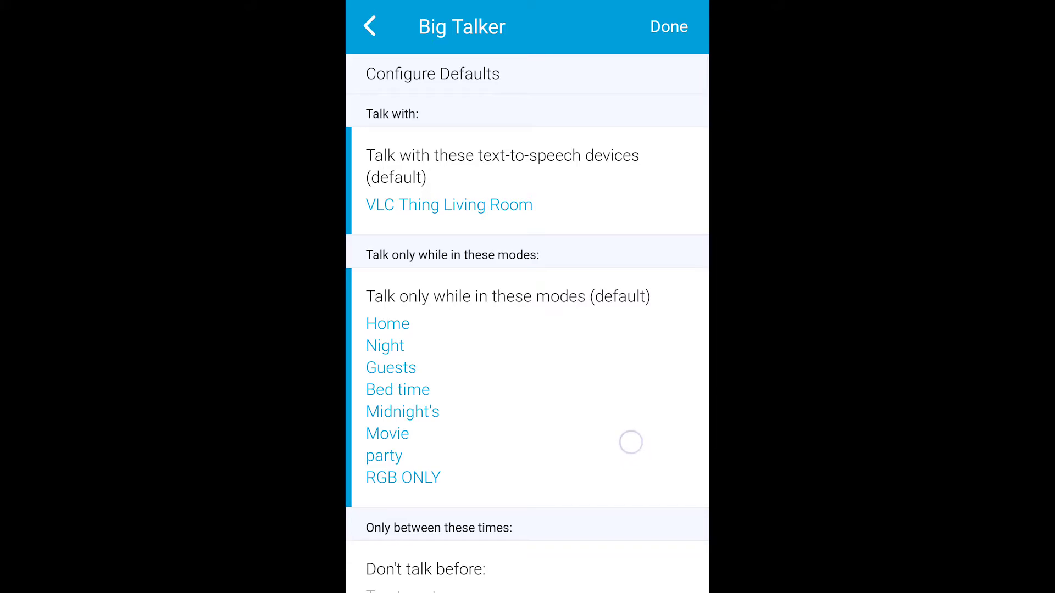
drag(630, 442, 642, 572)
key(Escape)
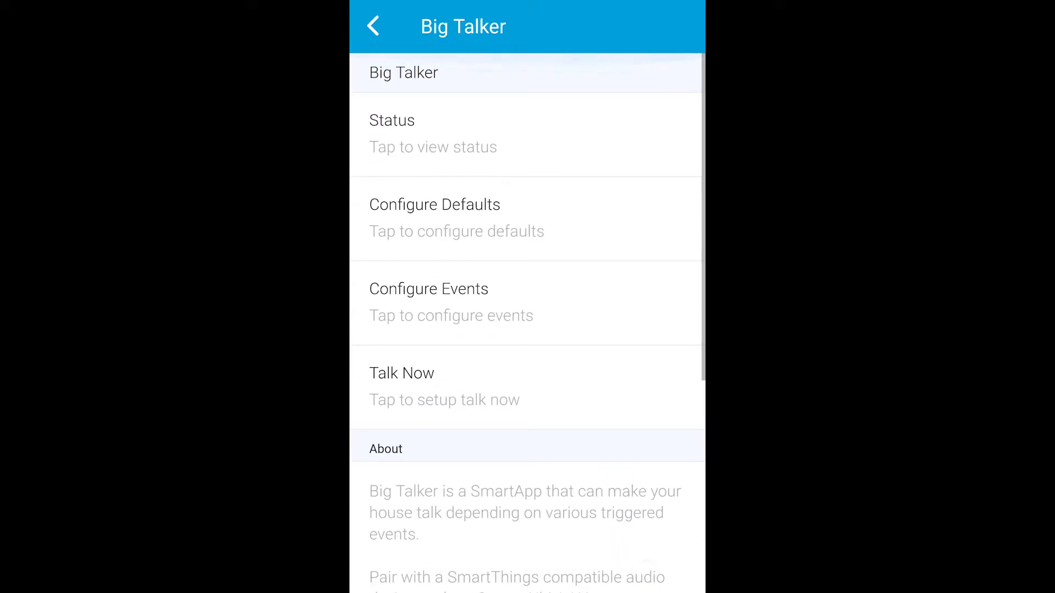
click(373, 26)
Browse the Things list and check the VLC Thing Basement entries to find the right one.
click(482, 577)
scroll(527, 327, down, 15)
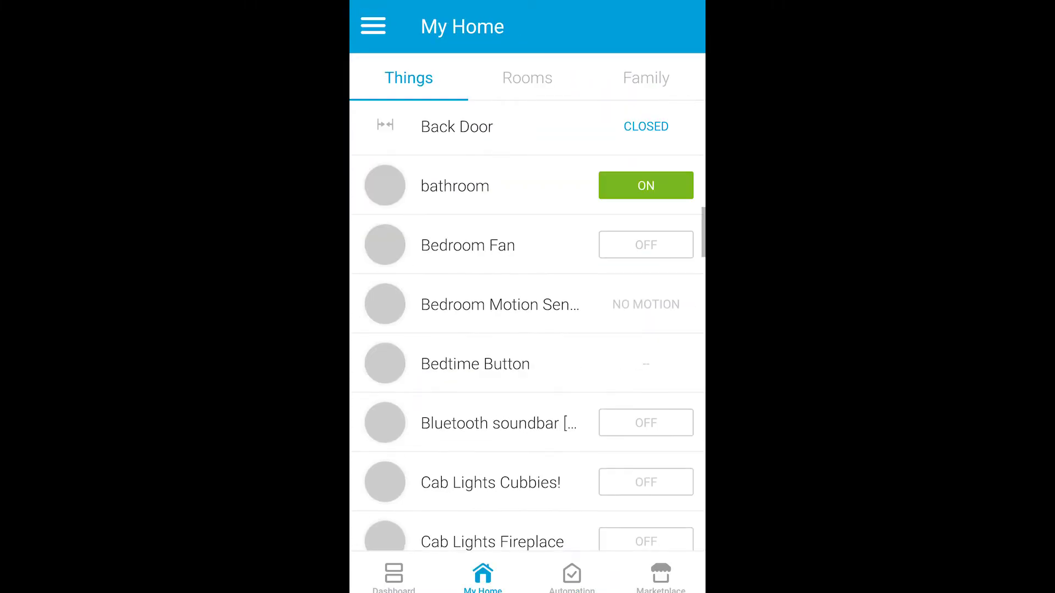
scroll(395, 247, down, 20)
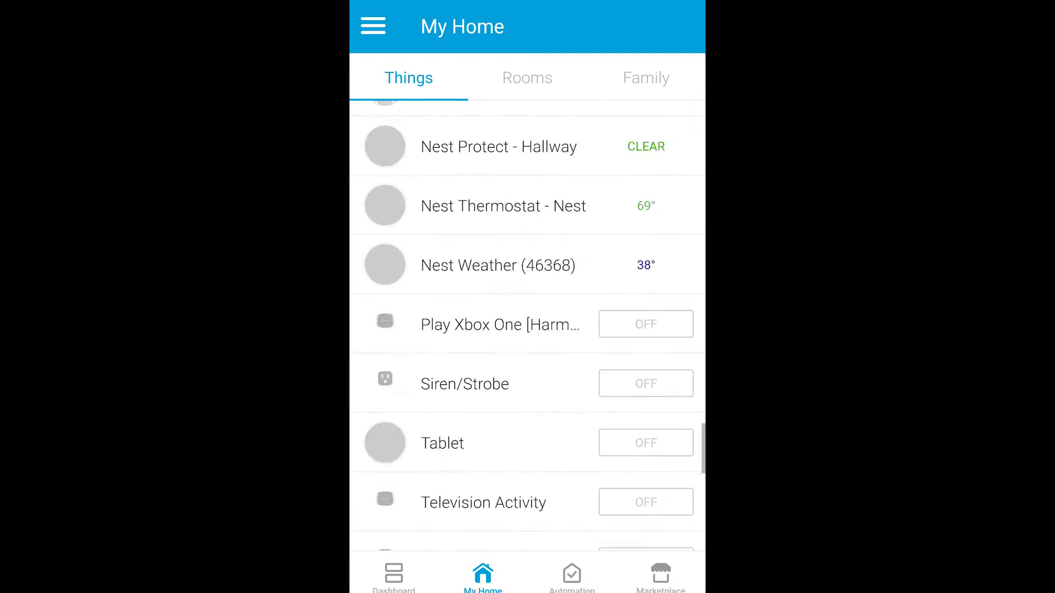
scroll(615, 330, up, 8)
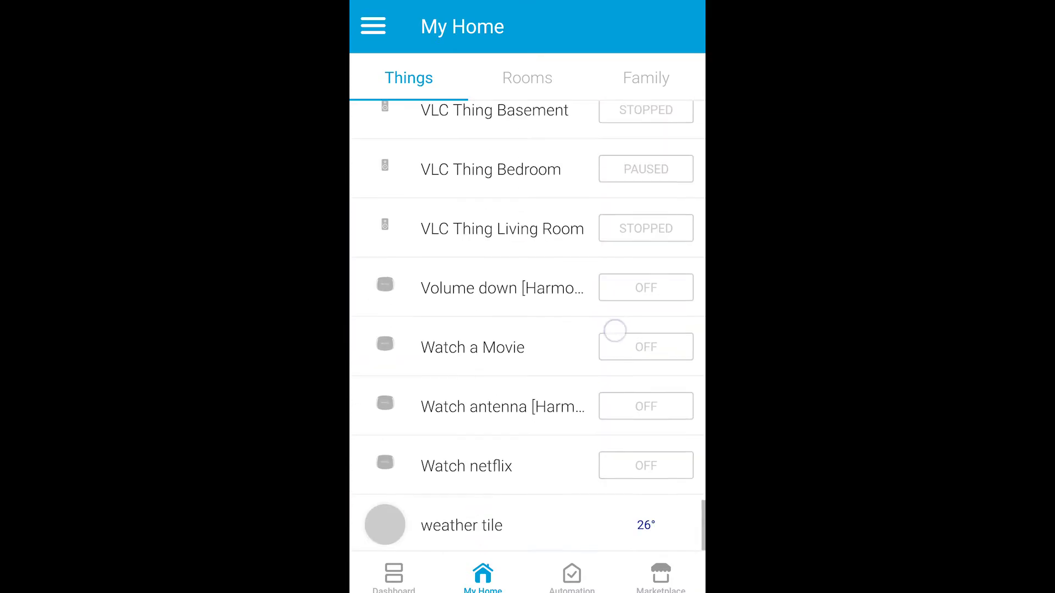
scroll(652, 246, down, 3)
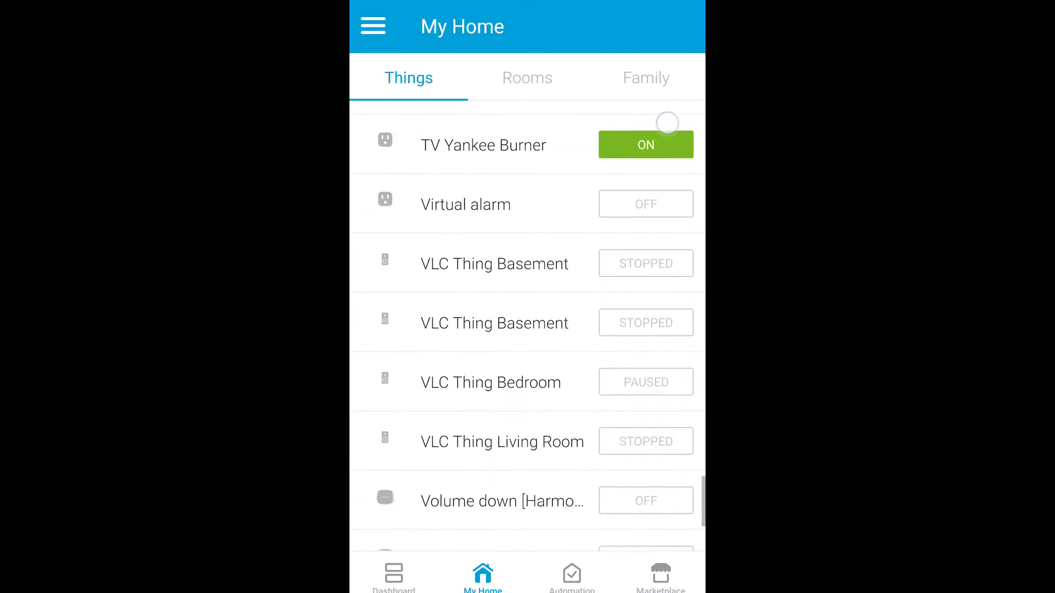
click(434, 270)
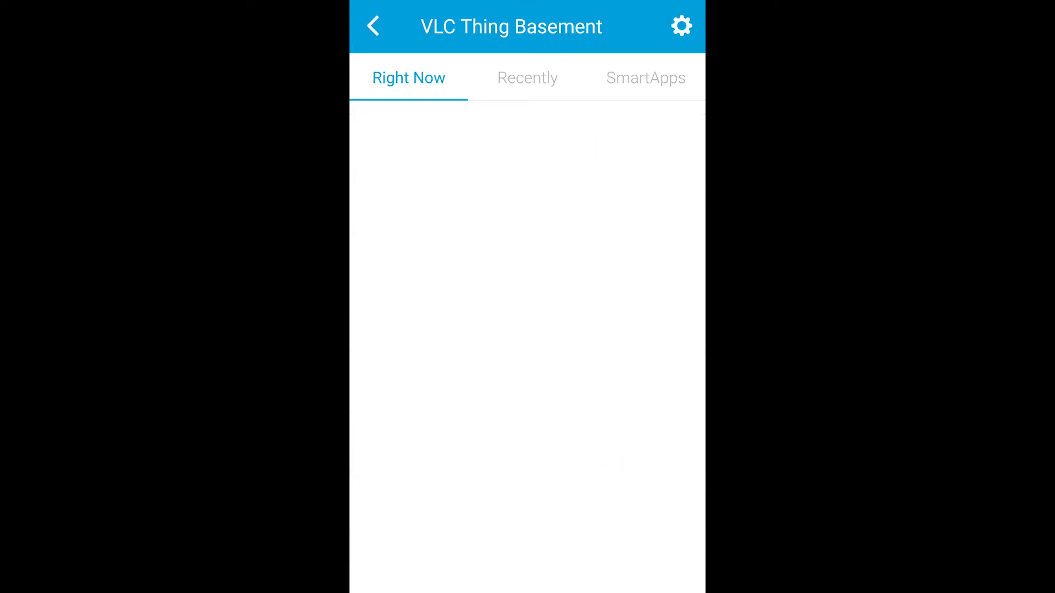
click(372, 25)
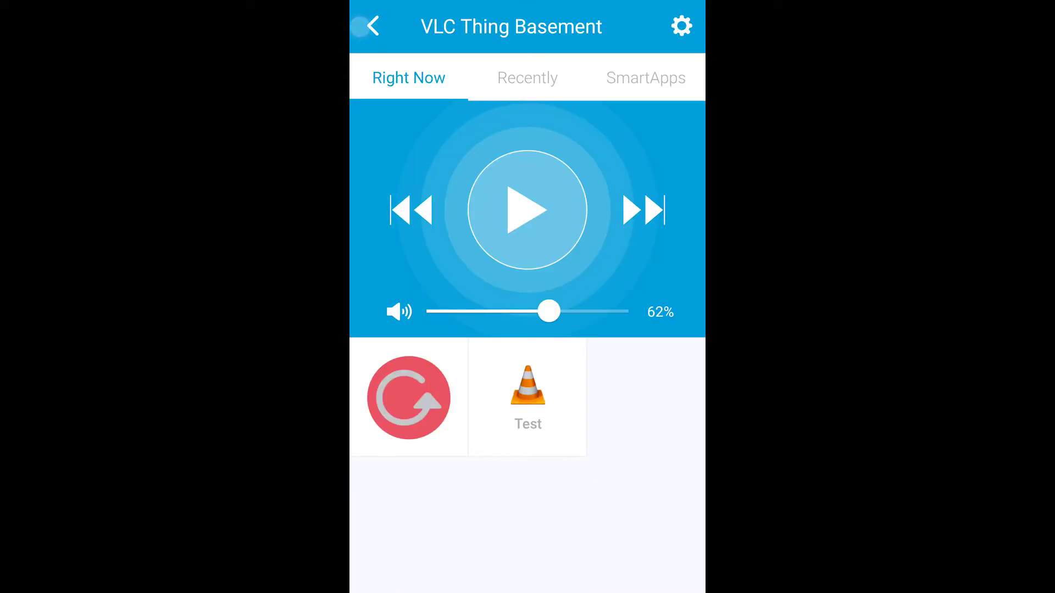
click(548, 272)
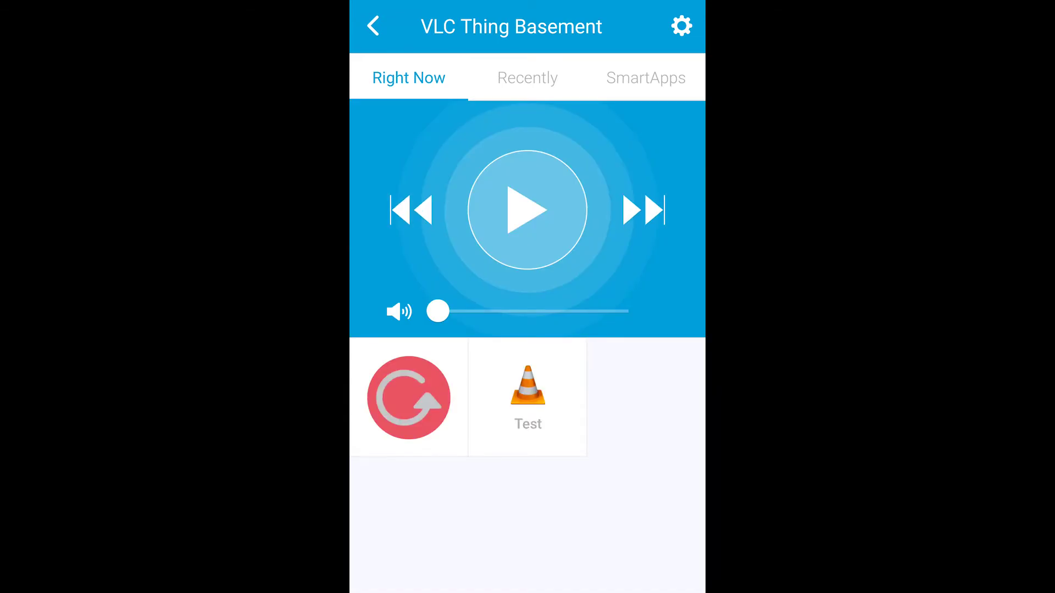
click(361, 33)
Open the second VLC Thing Basement's settings and edit its VLC IP Address (192.168.1.23).
click(549, 328)
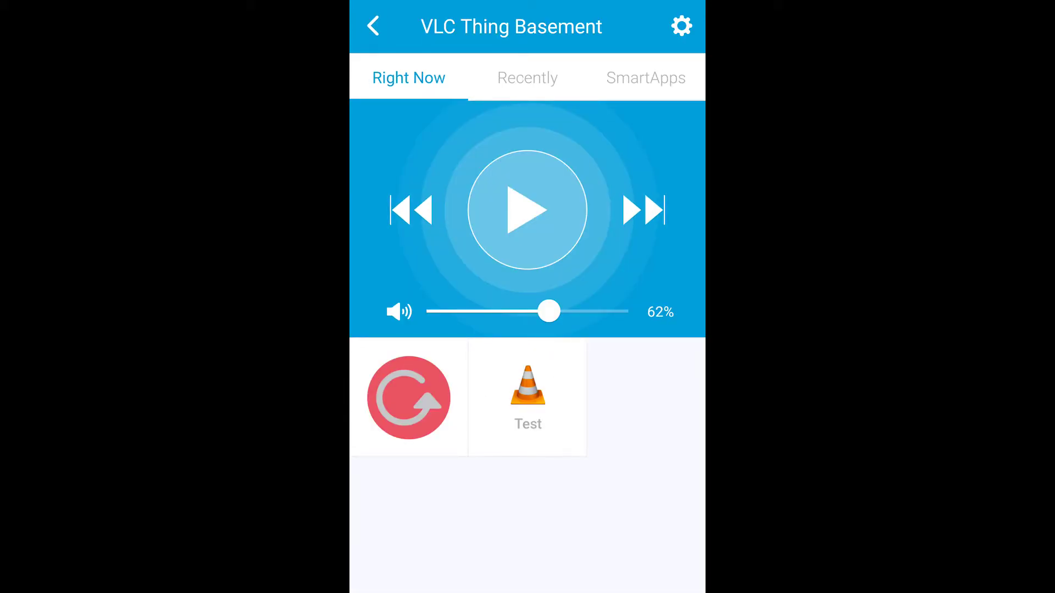
click(681, 25)
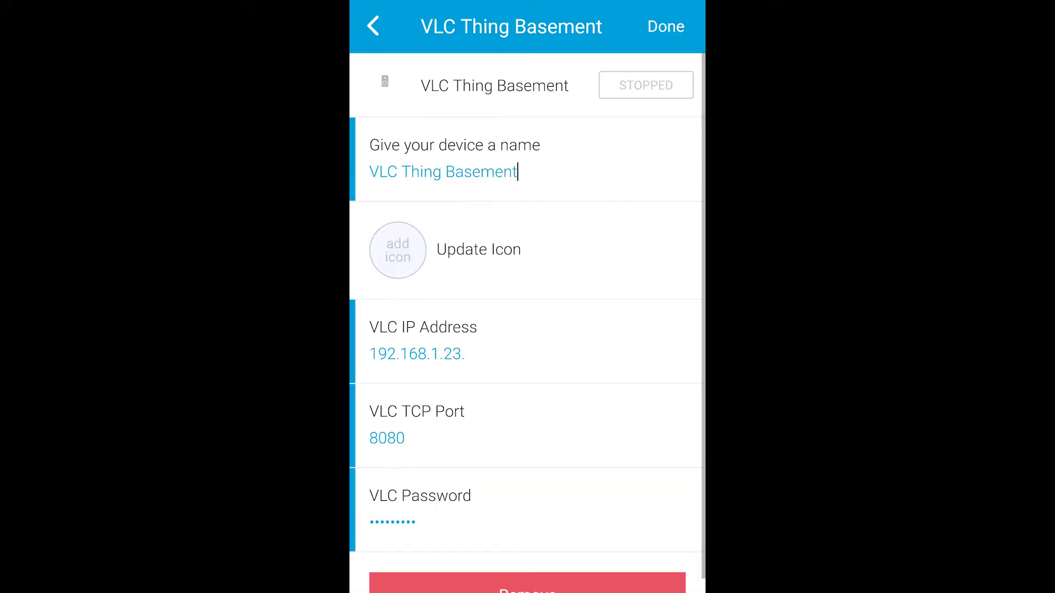
click(498, 351)
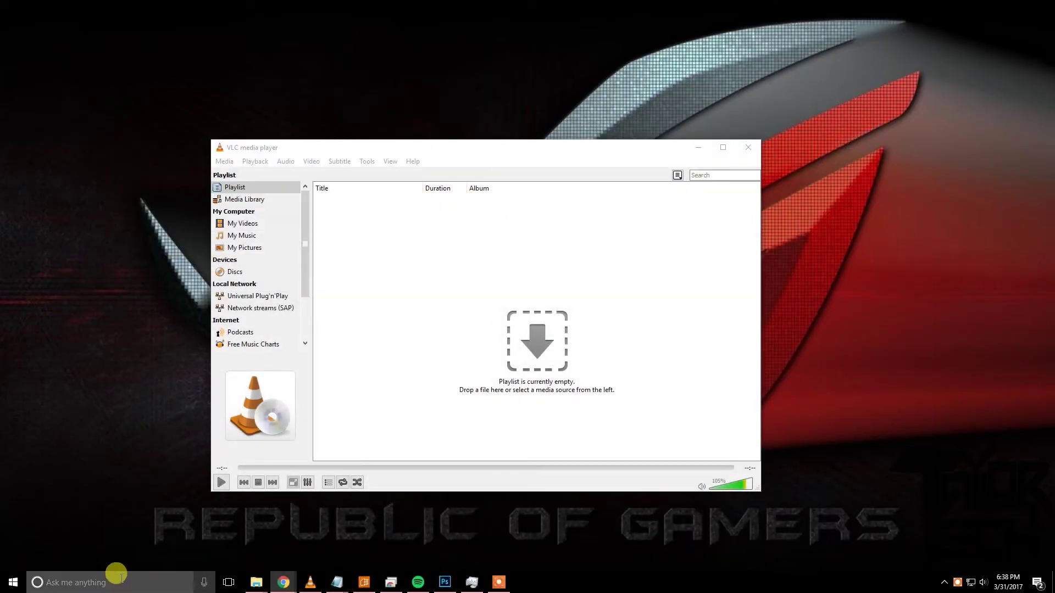
Open Command Prompt via cmd, run ipconfig and mark the IPv4 address 192.168.1.11.
click(102, 580)
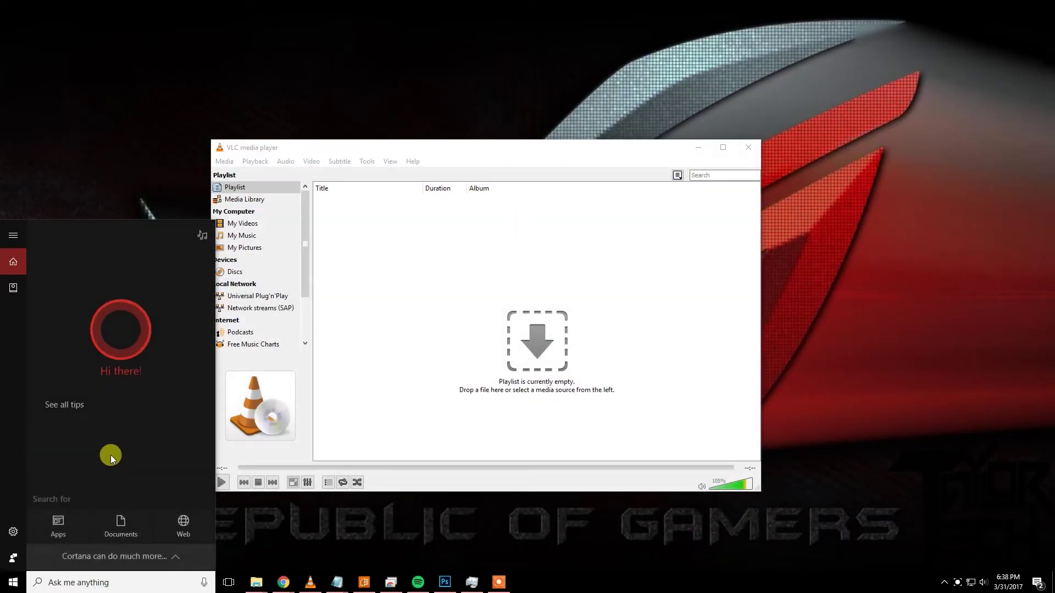
text(cmd)
key(Return)
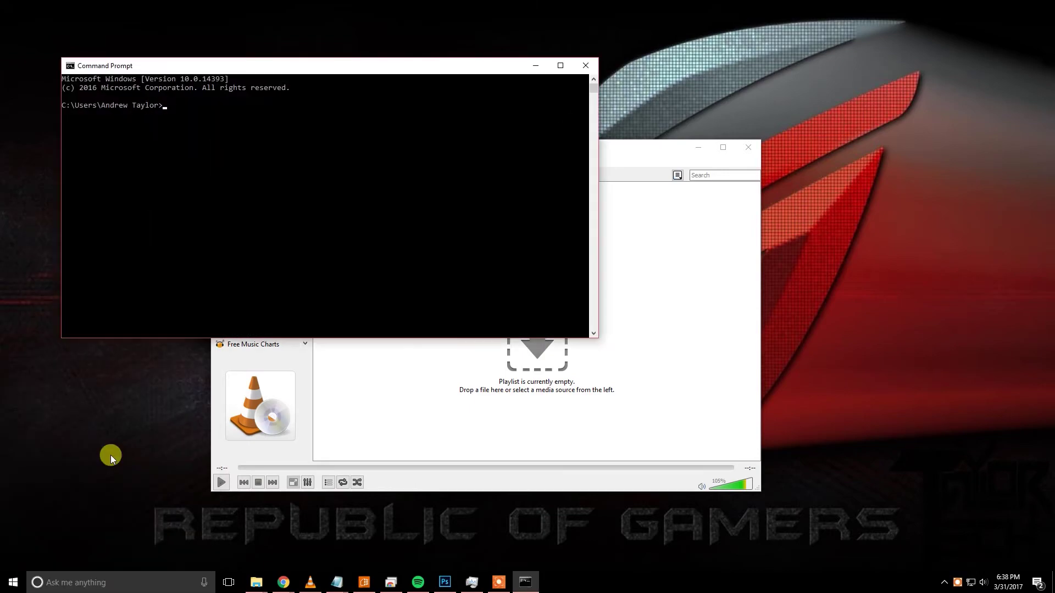
text(ipconfig)
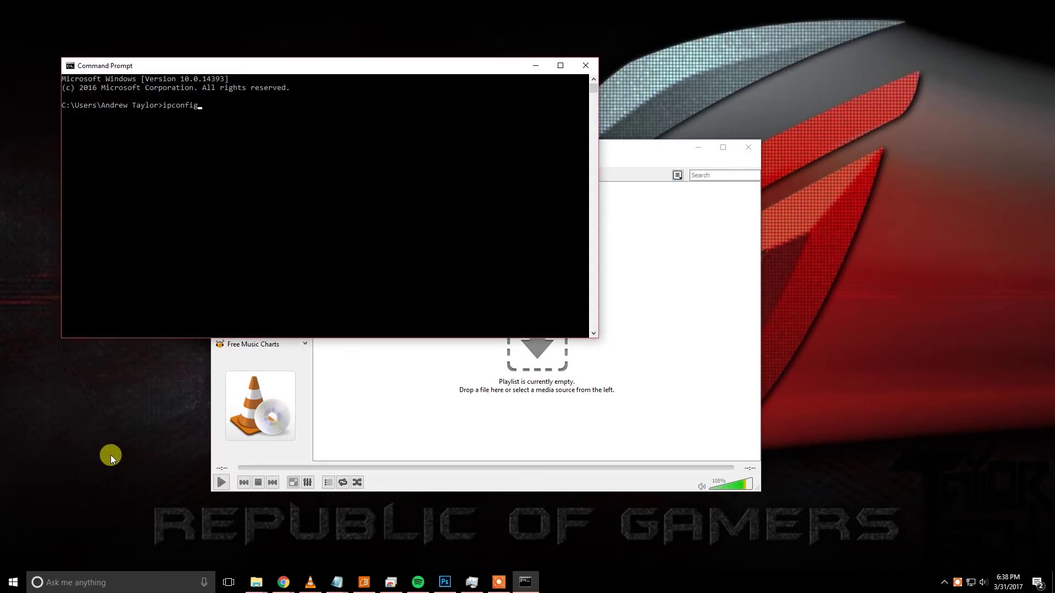
key(Return)
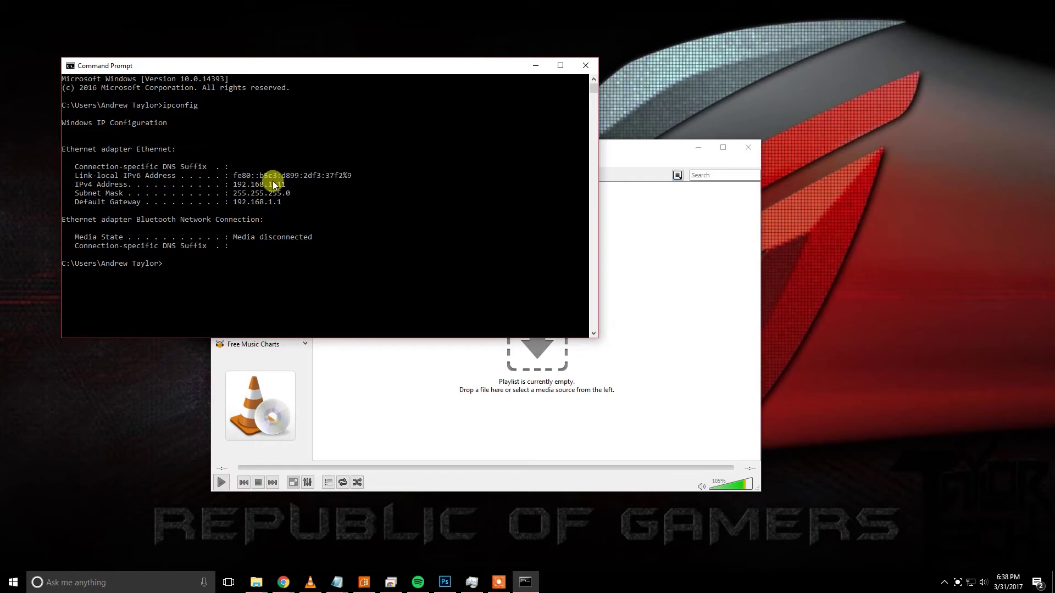
click(285, 185)
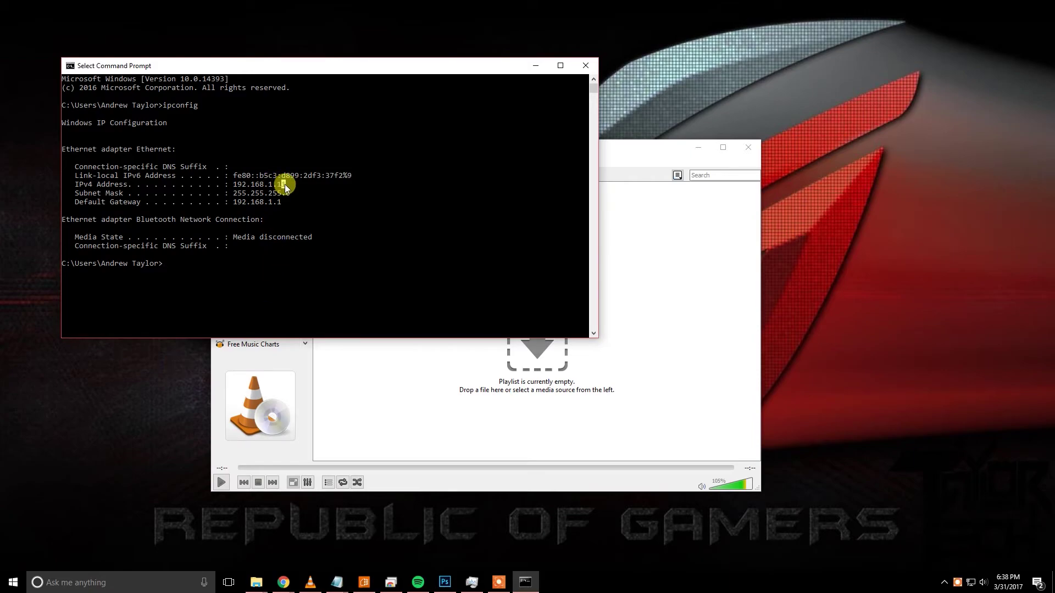
click(245, 185)
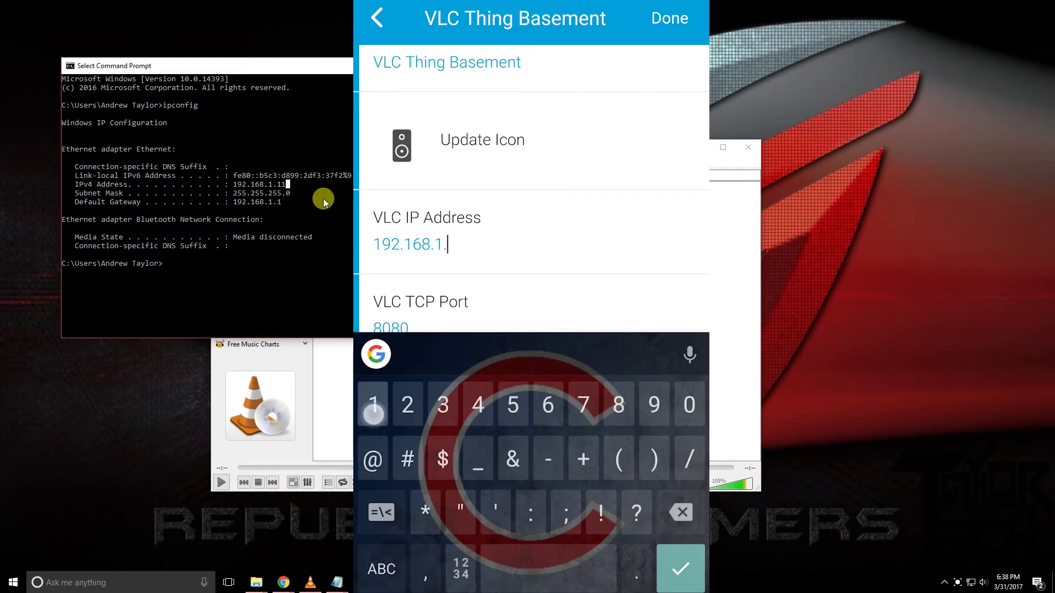
Change the VLC IP Address to 192.168.1.11, save it, and bring VLC forward.
text(11)
click(670, 18)
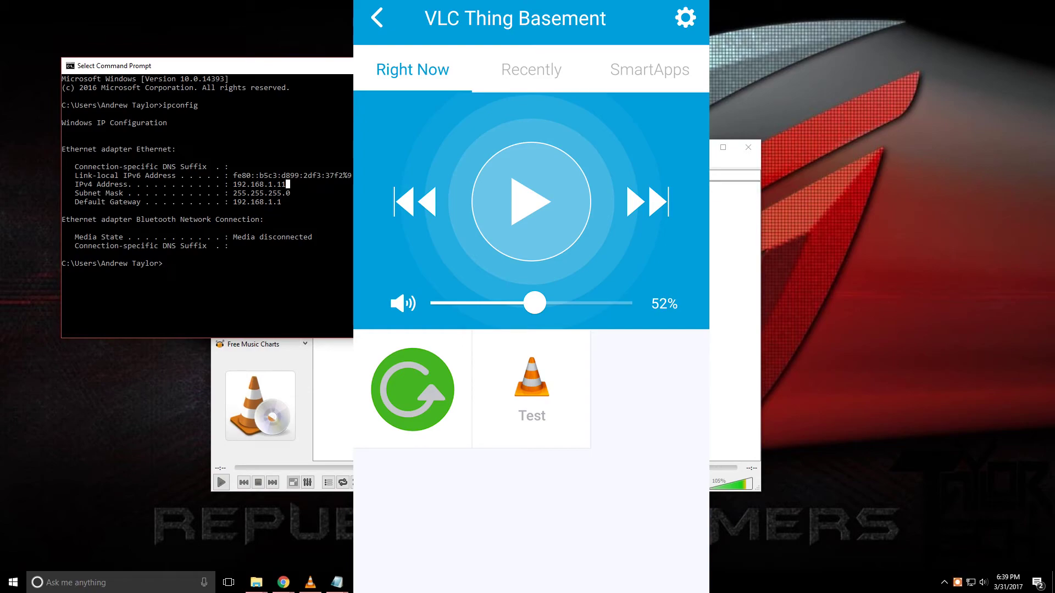
click(384, 385)
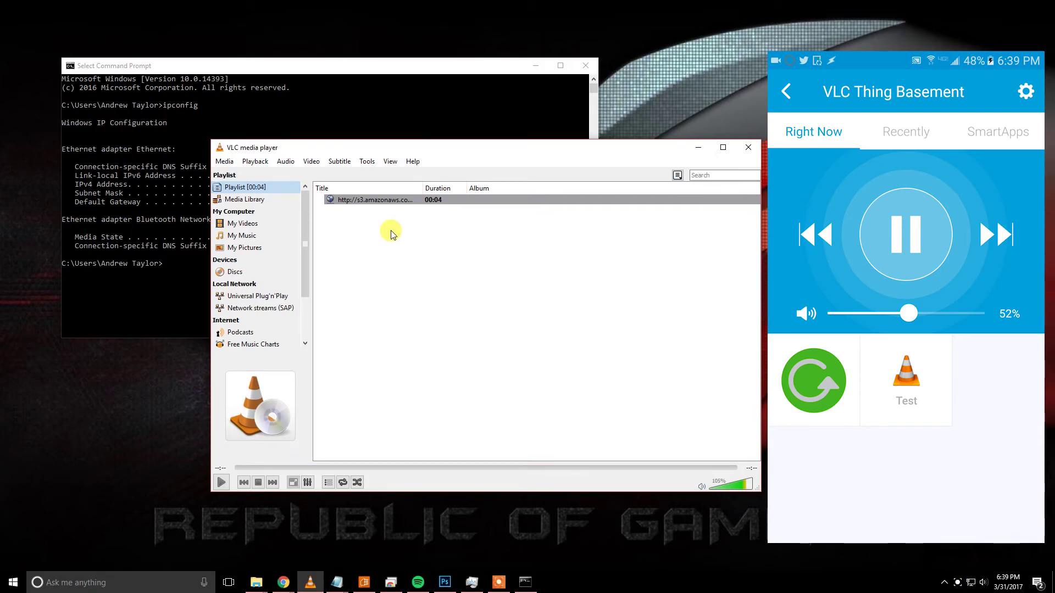
Show the Icecast Radio Directory stations in VLC and play Oldies Radio.
drag(304, 249, 305, 305)
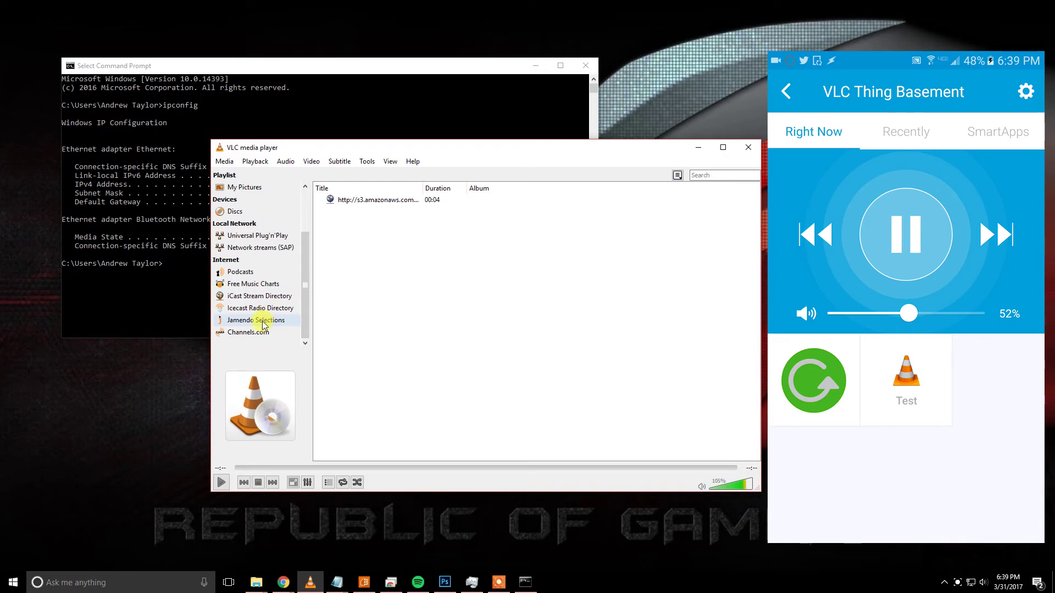
click(278, 309)
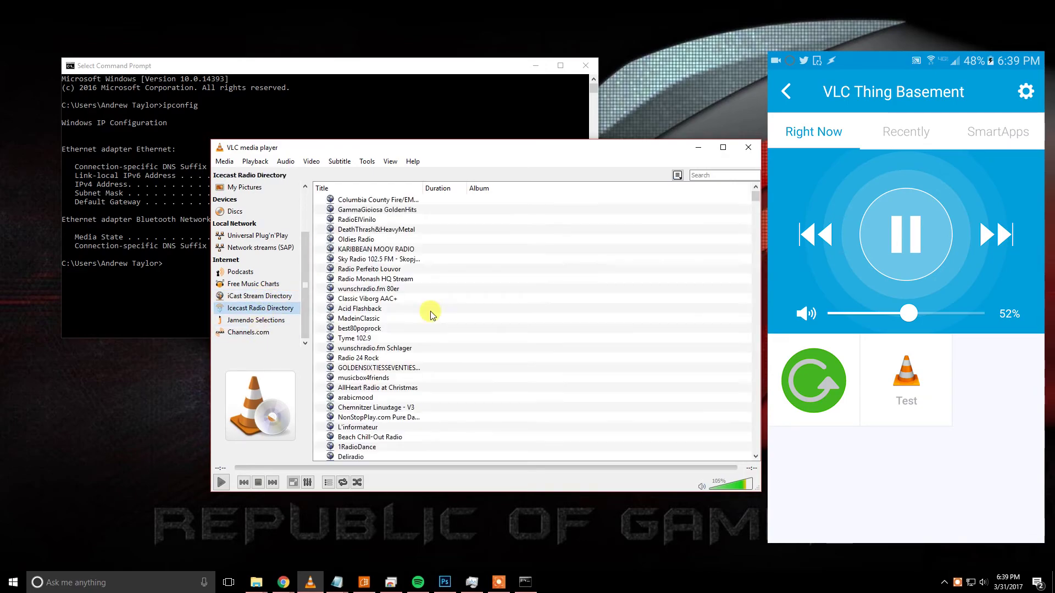
double_click(381, 240)
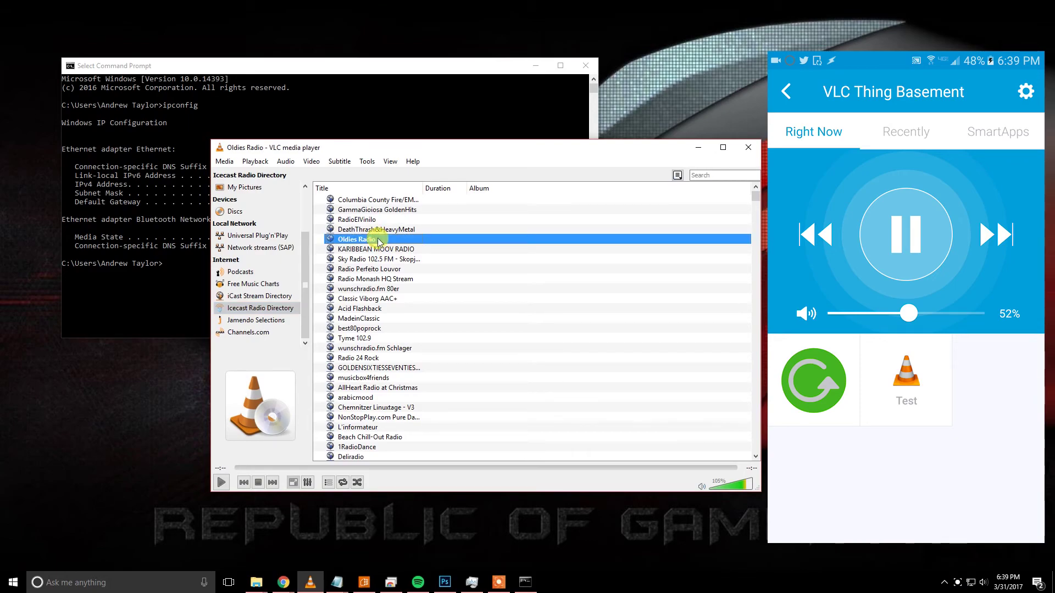